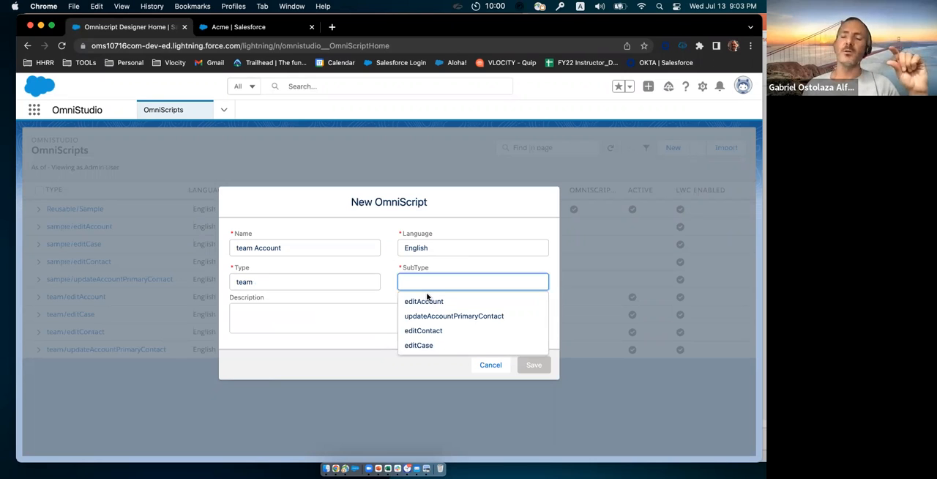
# Step: Set the new OmniScript's subtype to editAccount and save it
pyautogui.click(428, 300)
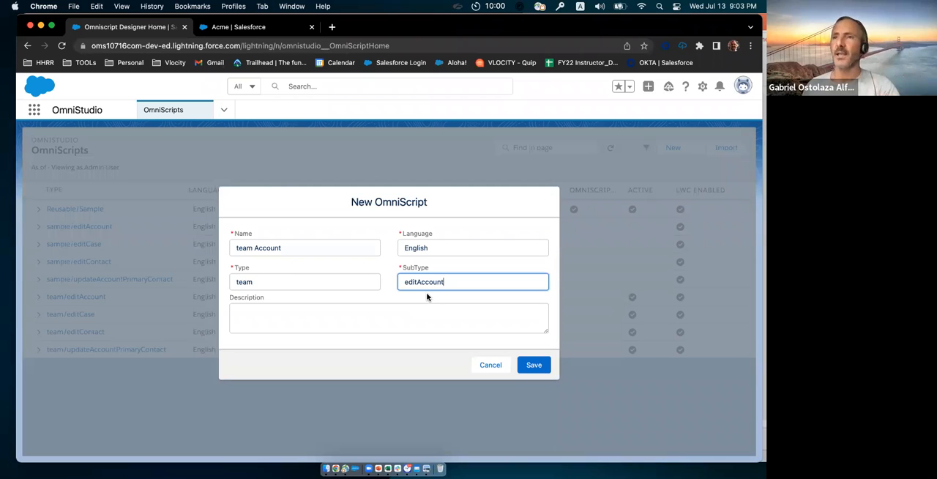
pyautogui.click(533, 366)
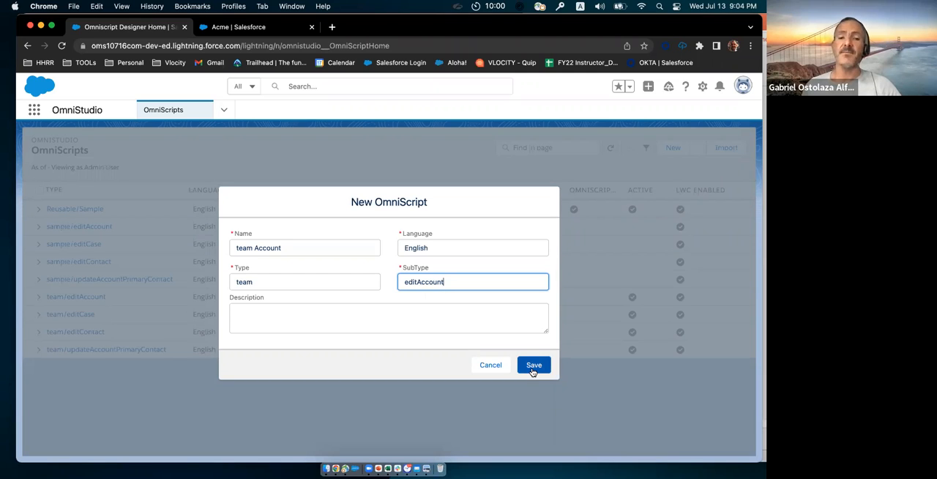
pyautogui.click(533, 369)
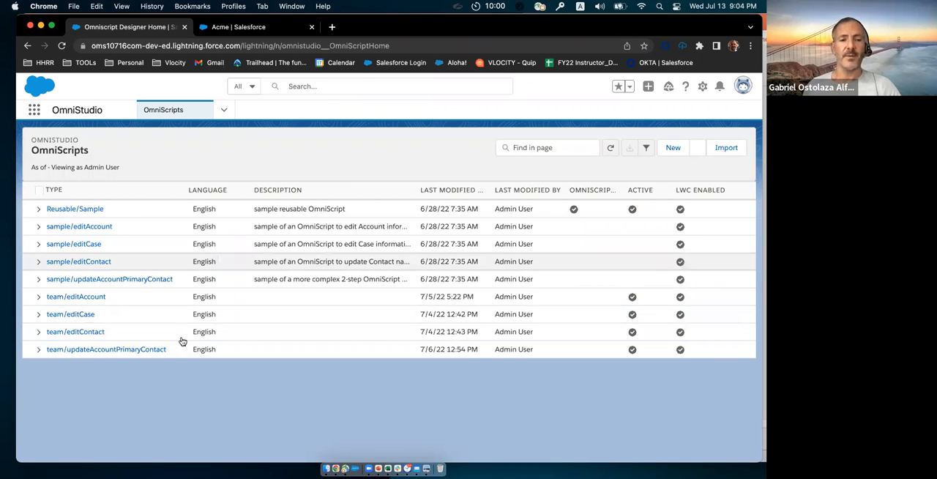
pyautogui.click(39, 334)
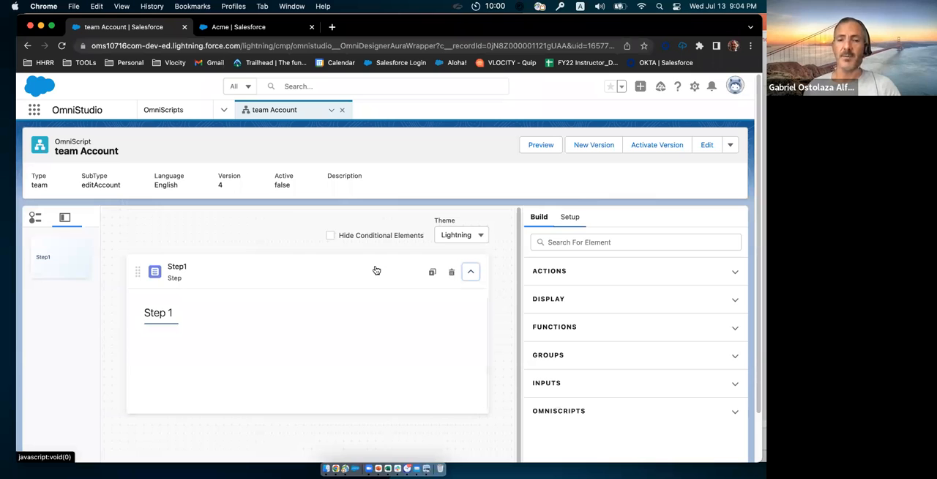
# Step: Rename the Step1 element as StepAccount
pyautogui.click(403, 268)
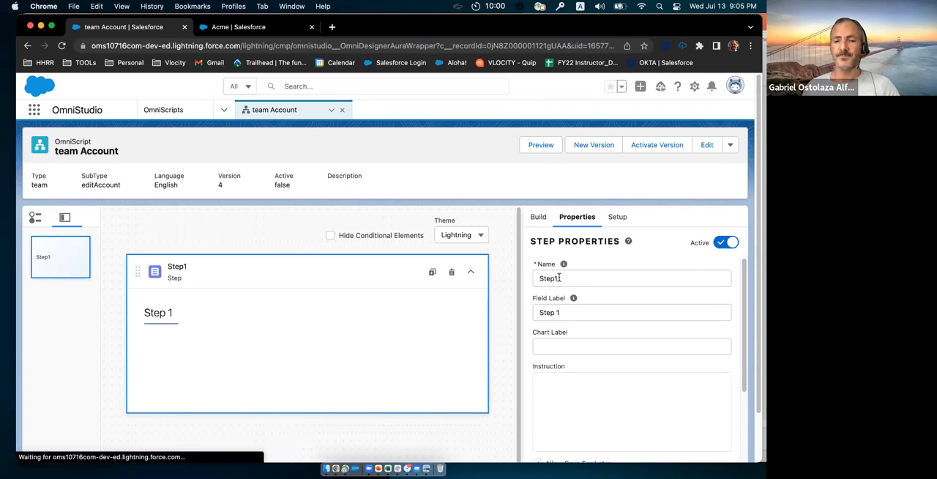
pyautogui.click(579, 284)
pyautogui.press('BackSpace')
pyautogui.write('A')
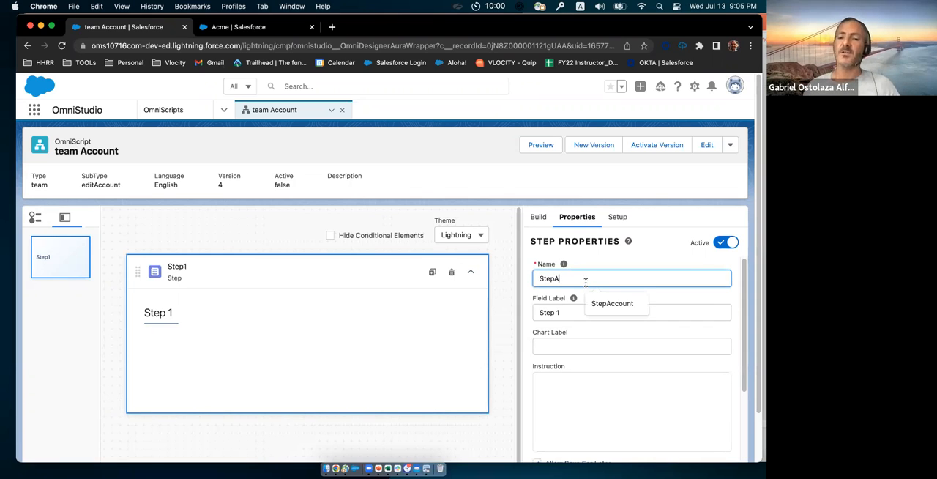
pyautogui.press('Down')
pyautogui.press('Return')
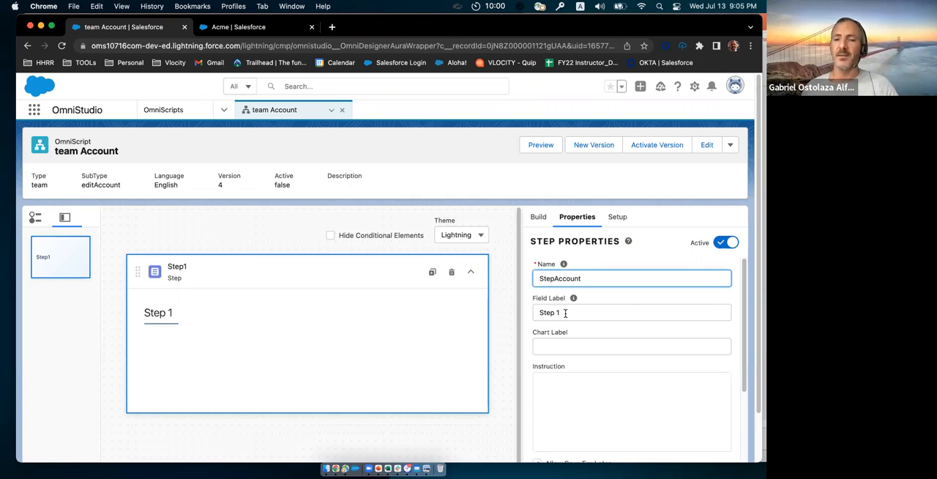
# Step: Set the StepAccount element's field label to "Edit Account"
pyautogui.click(540, 313)
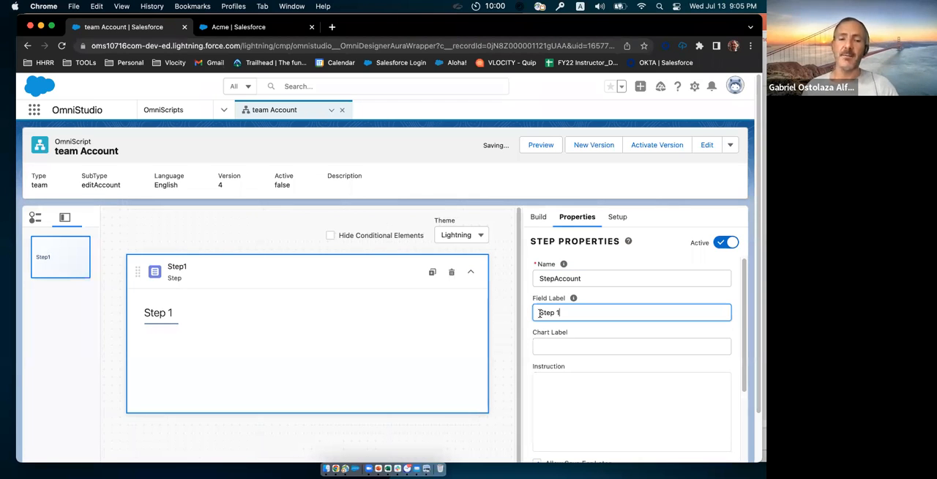
pyautogui.tripleClick(543, 313)
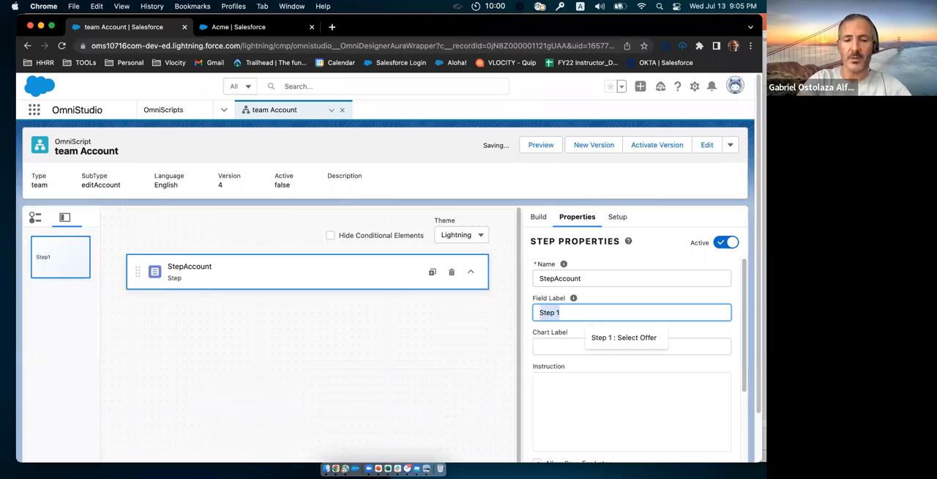
pyautogui.write('Ed')
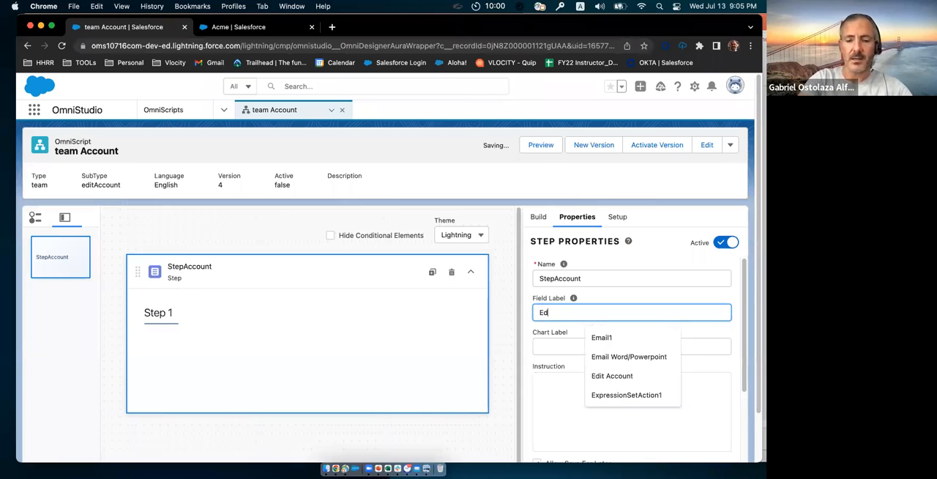
pyautogui.write('it A')
pyautogui.click(612, 338)
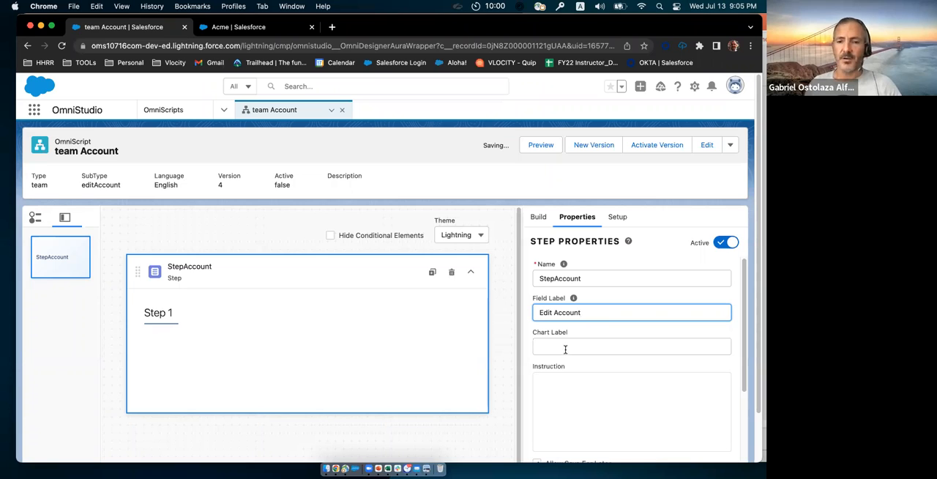
pyautogui.press('Tab')
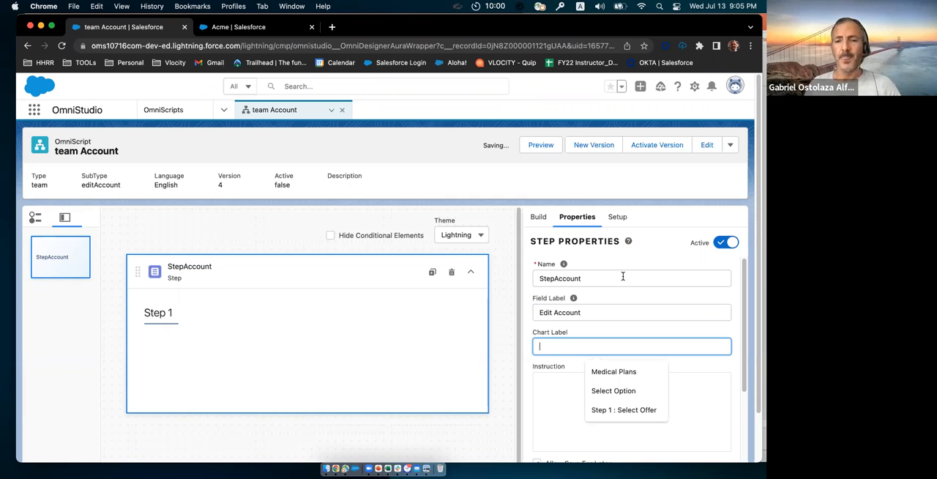
pyautogui.click(617, 250)
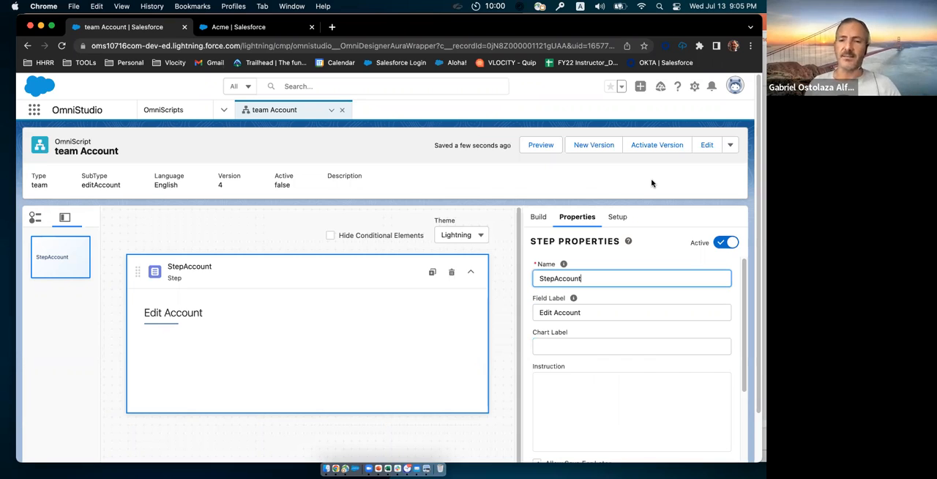
# Step: Hide the step chart in the OmniScript's setup options
pyautogui.click(617, 218)
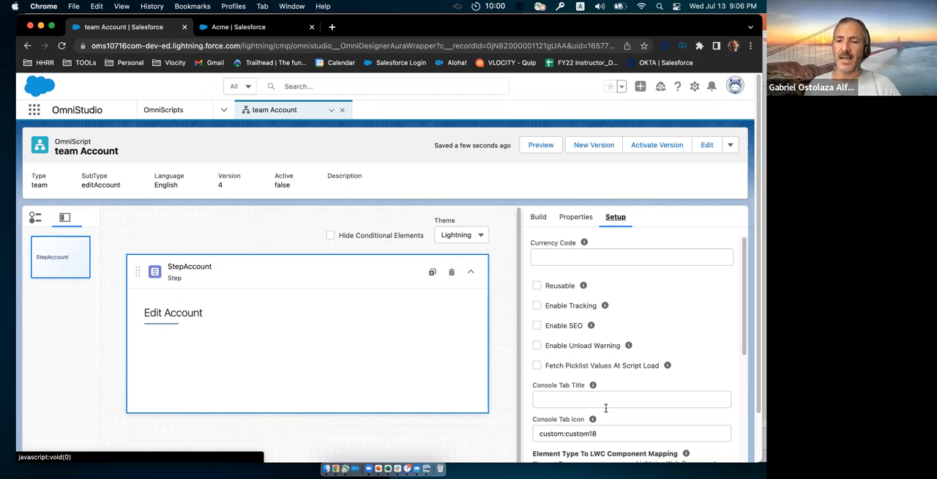
pyautogui.scroll(-3, 606, 412)
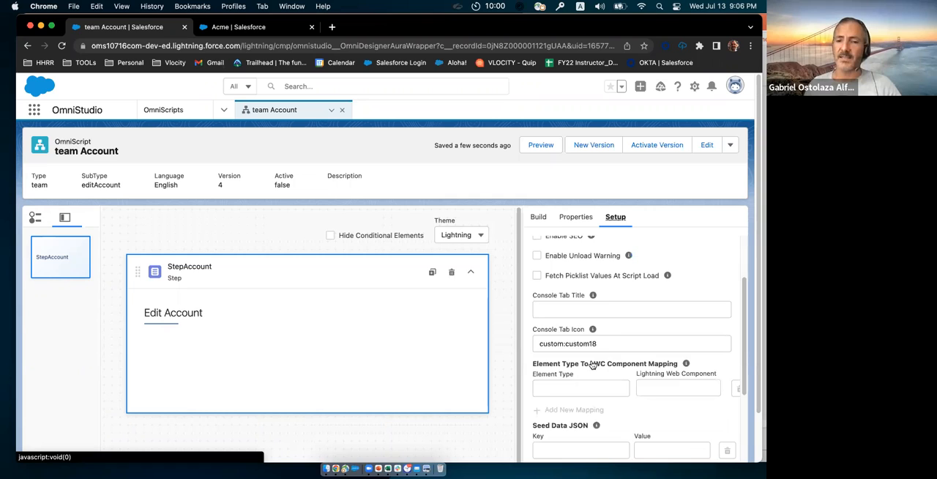
pyautogui.scroll(-5, 593, 363)
pyautogui.scroll(-1, 593, 363)
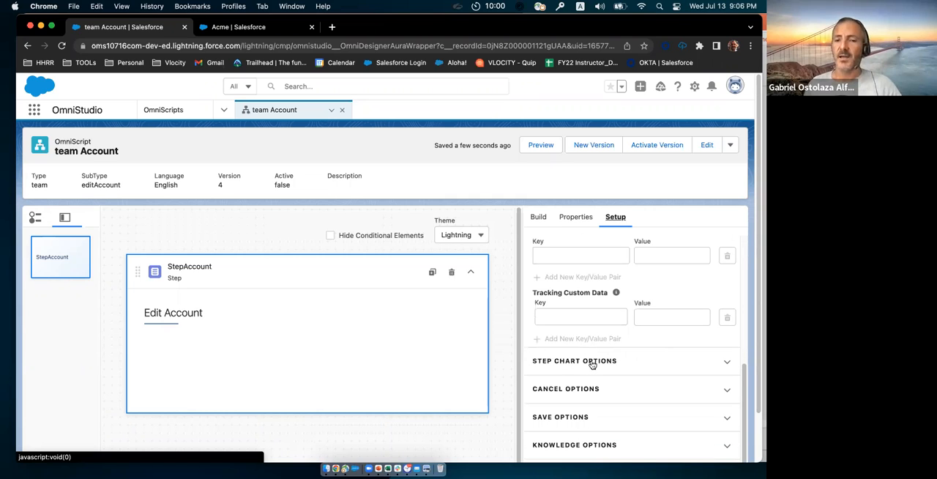
pyautogui.click(592, 362)
pyautogui.click(539, 419)
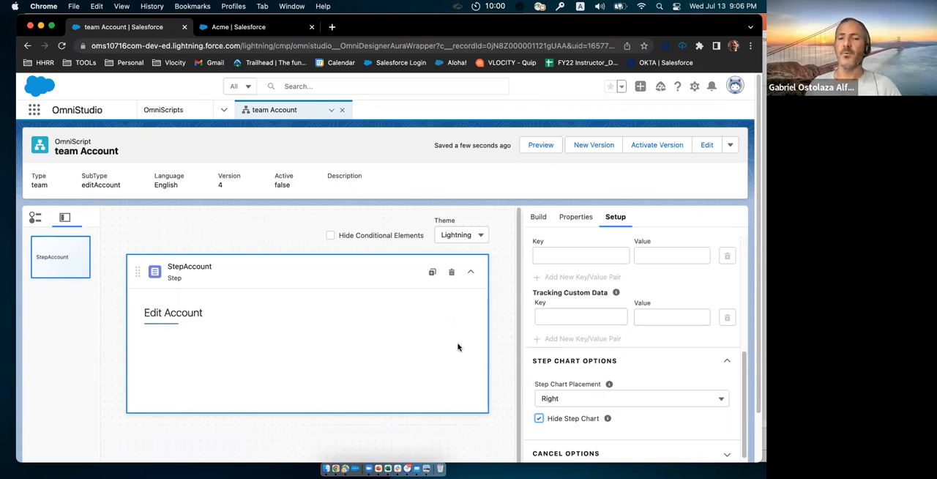
# Step: Find the Text input element and add it to the StepAccount step
pyautogui.click(539, 217)
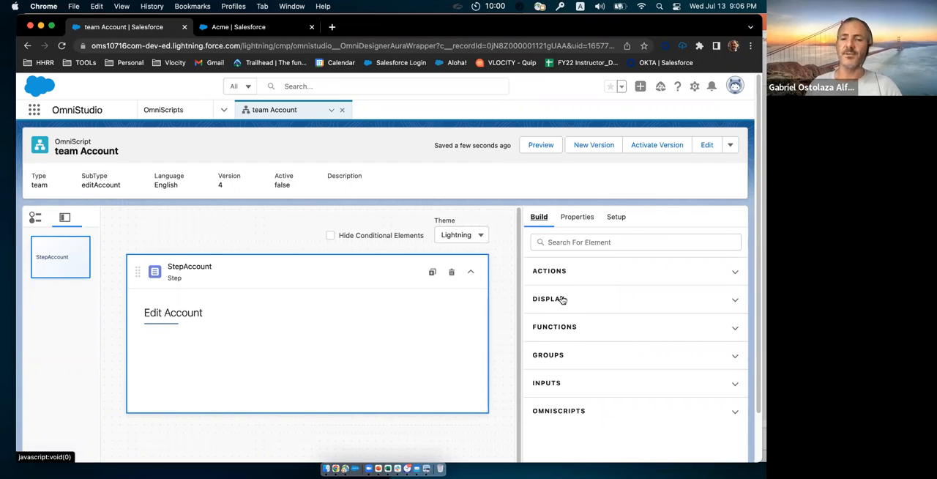
pyautogui.click(571, 242)
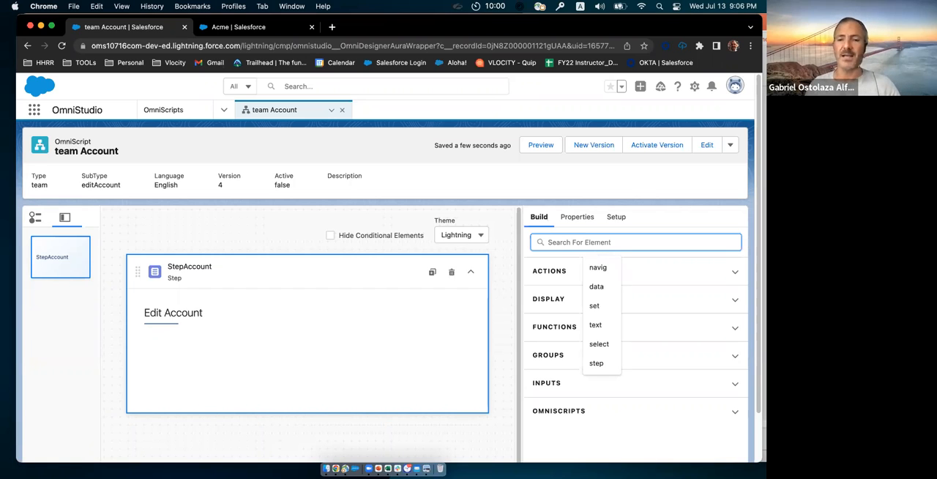
pyautogui.write('text')
pyautogui.scroll(-1, 582, 376)
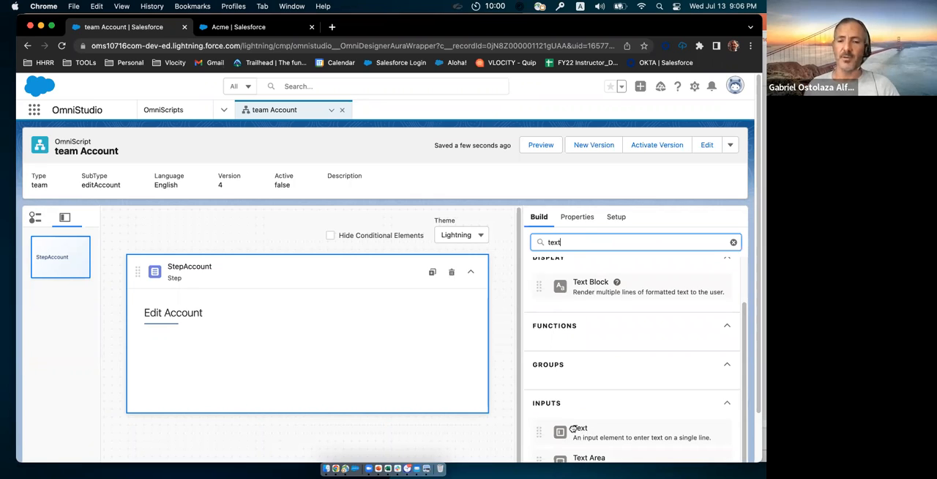
pyautogui.moveTo(573, 429); pyautogui.dragTo(299, 341)
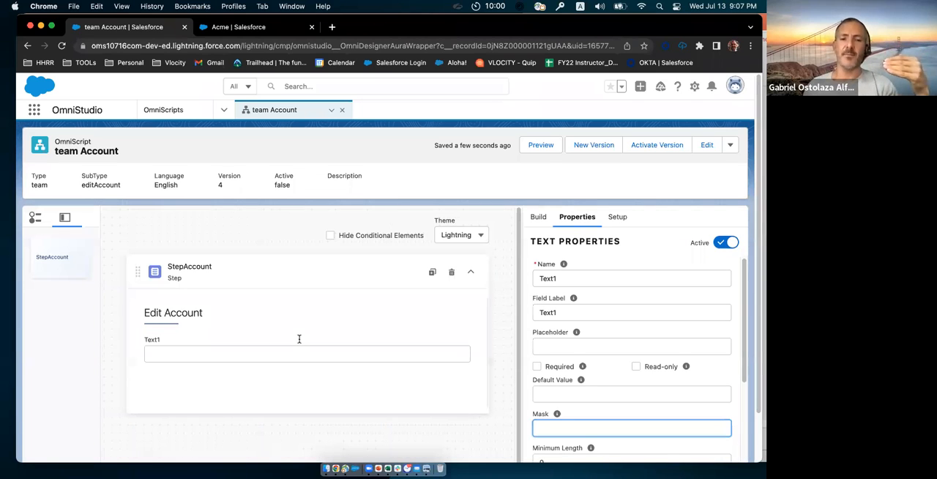
pyautogui.click(258, 343)
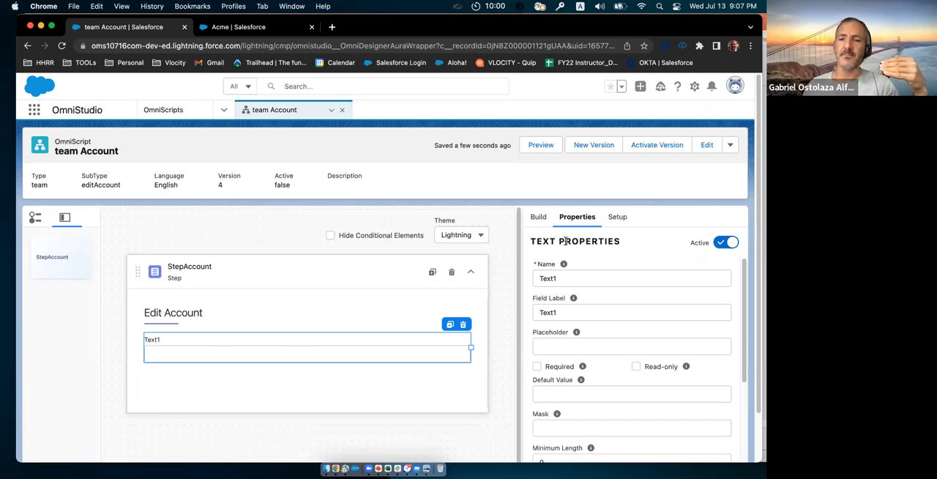
# Step: Find the Telephone input element and add it below the text field in StepAccount
pyautogui.click(538, 217)
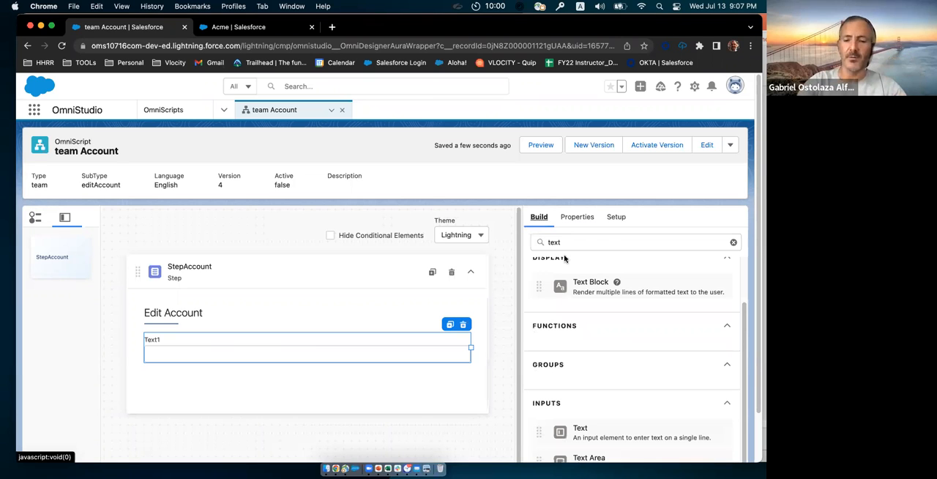
pyautogui.click(565, 241)
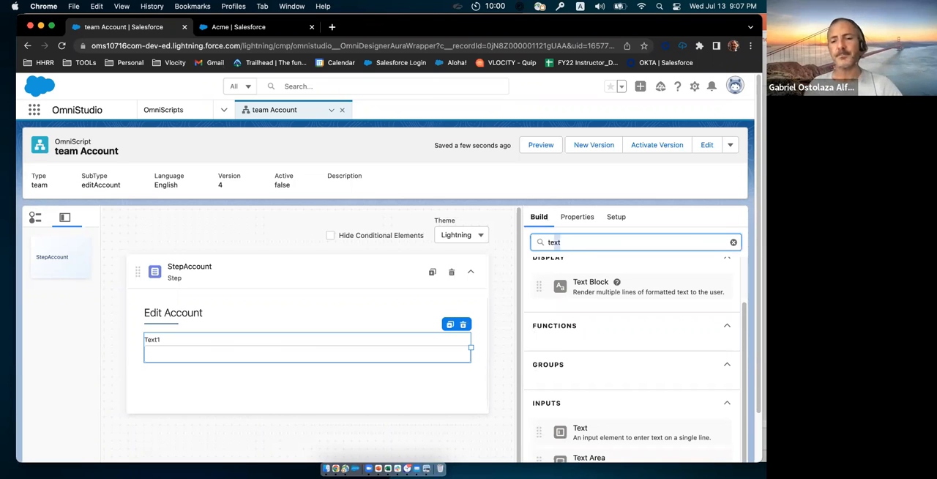
pyautogui.write('leph')
pyautogui.moveTo(560, 453); pyautogui.dragTo(422, 385)
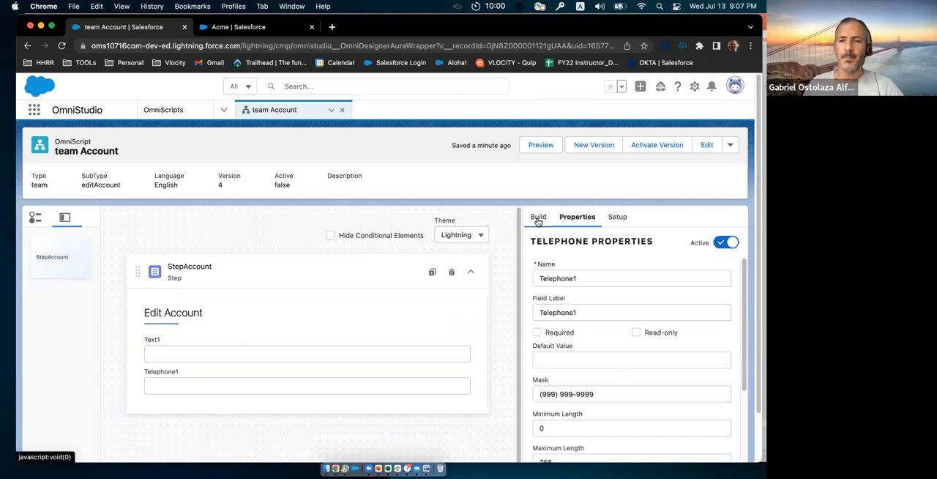
# Step: Find the URL input element and add it below the telephone field in StepAccount
pyautogui.click(538, 218)
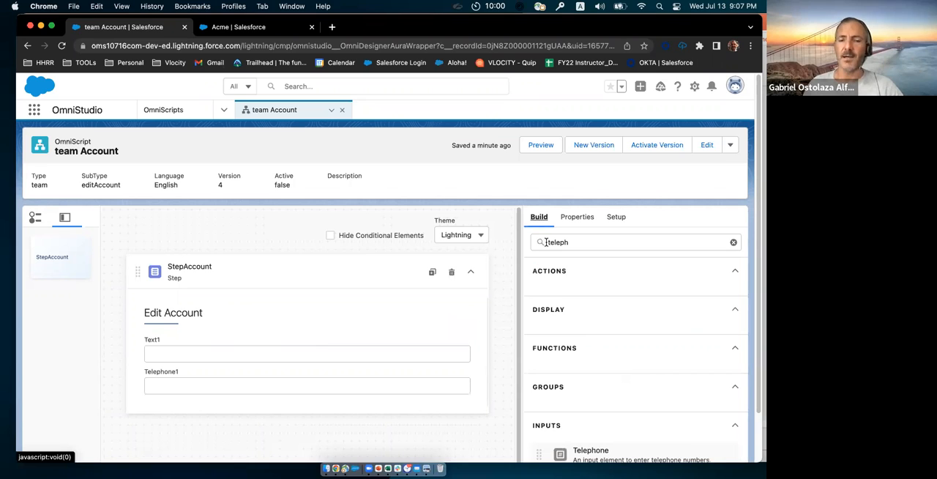
pyautogui.doubleClick(545, 242)
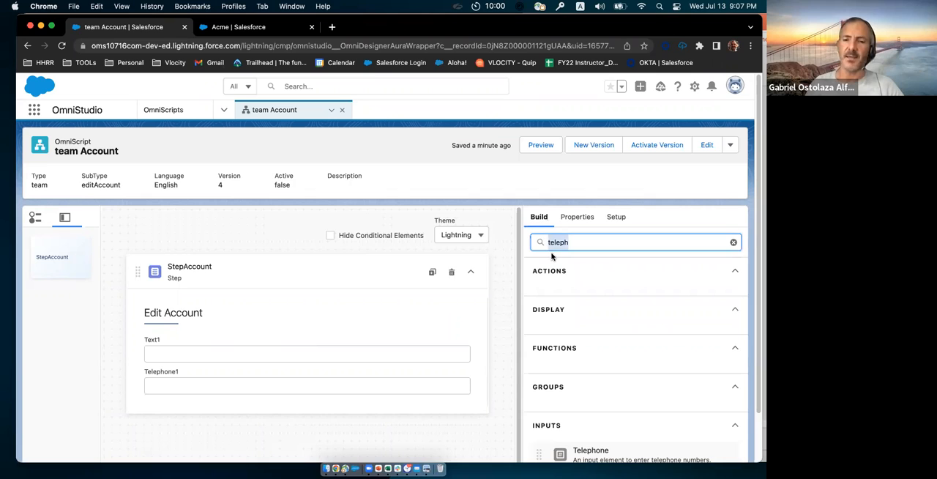
pyautogui.write('url')
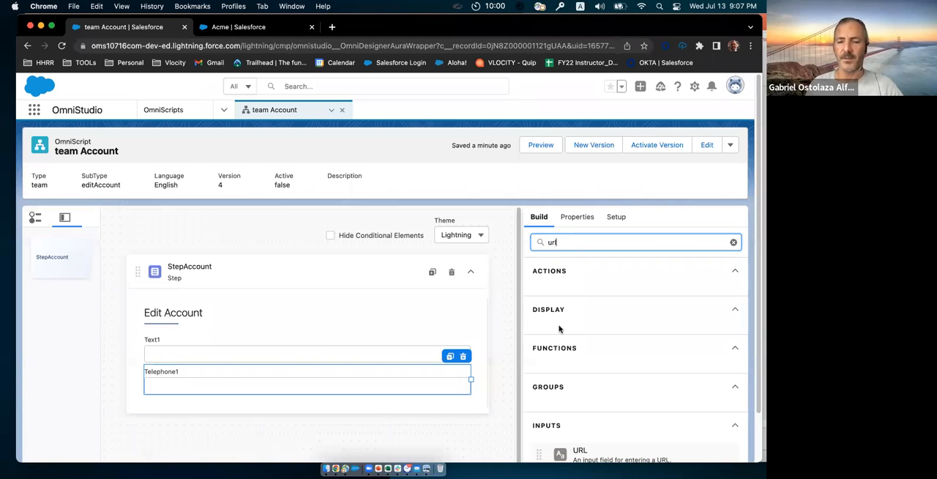
pyautogui.moveTo(587, 450); pyautogui.dragTo(426, 382)
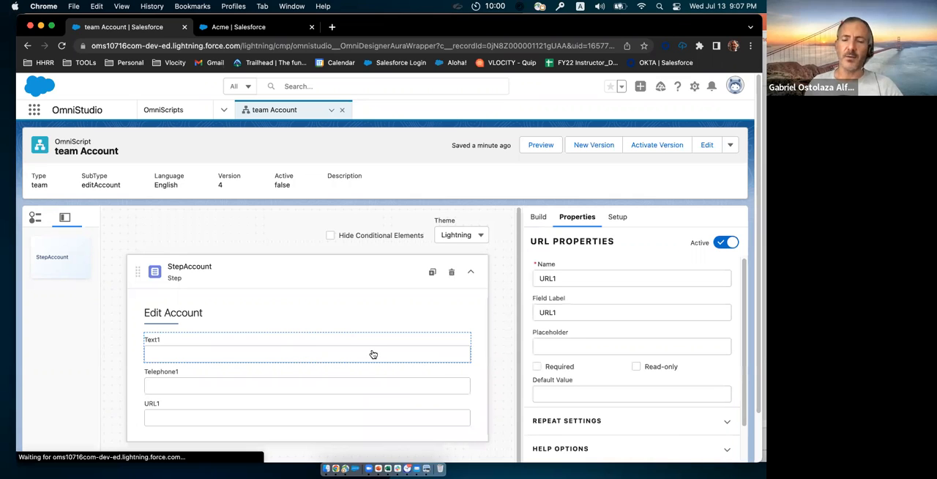
# Step: Rename the Text1 element in StepAccount as Name
pyautogui.click(347, 349)
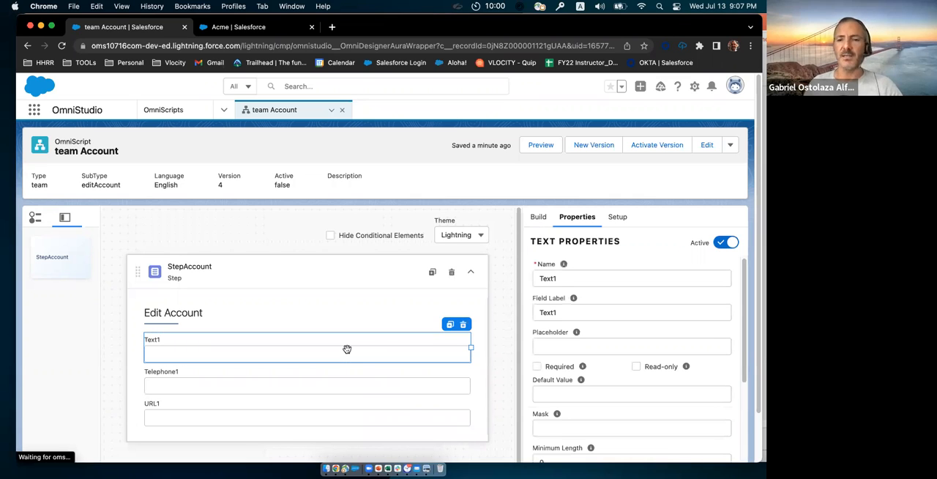
pyautogui.doubleClick(548, 278)
pyautogui.write('Name')
# Step: Set the text element's field label to "Account Name", reusing its element name
pyautogui.moveTo(565, 277); pyautogui.dragTo(532, 281)
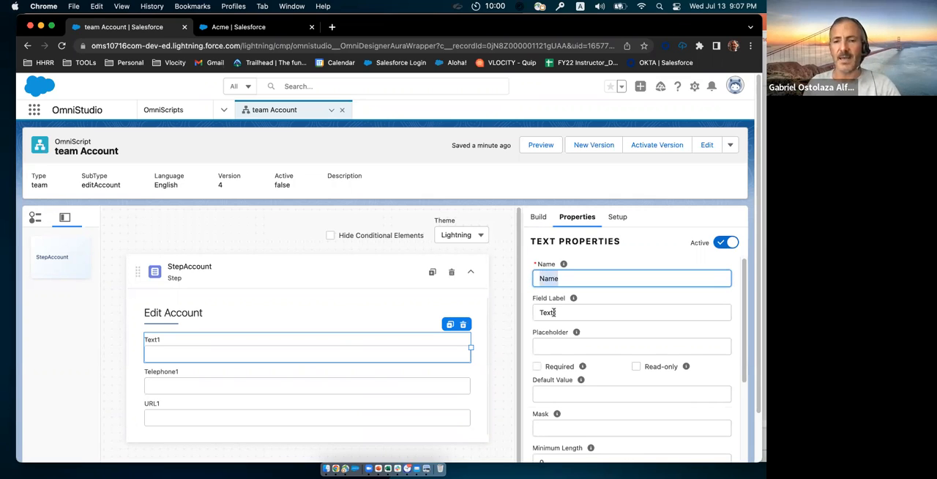
pyautogui.press('super+c')
pyautogui.doubleClick(532, 312)
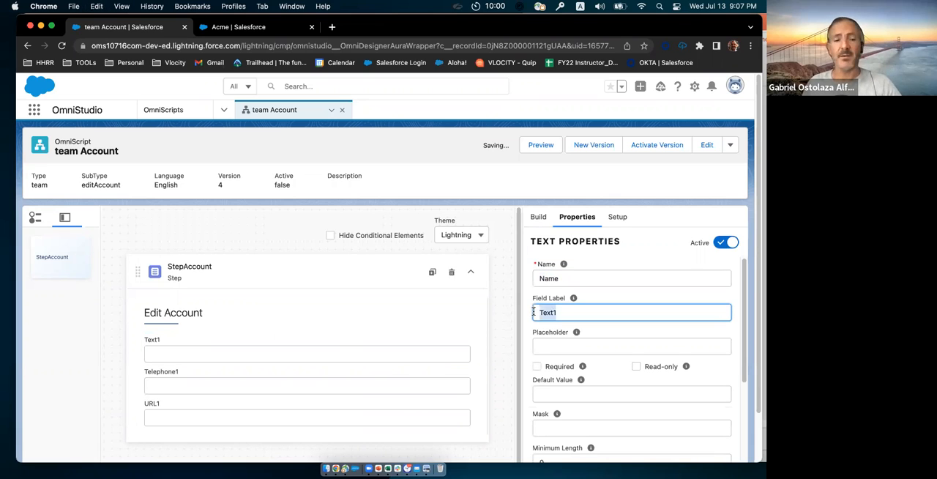
pyautogui.press('super+v')
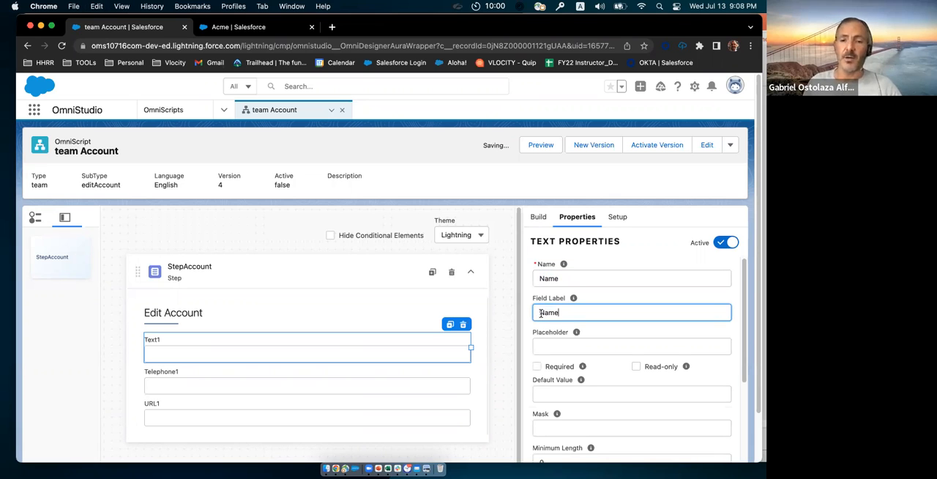
pyautogui.press('super+Left')
pyautogui.write('A')
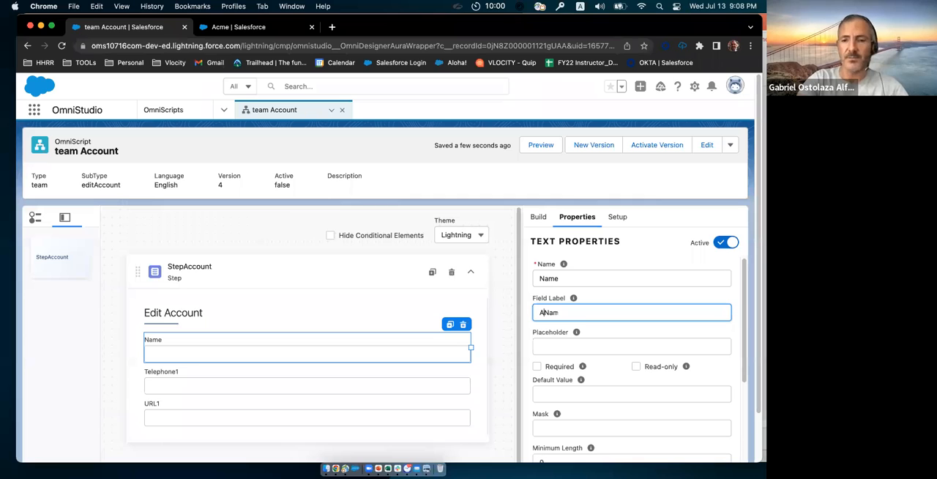
pyautogui.write('ccount')
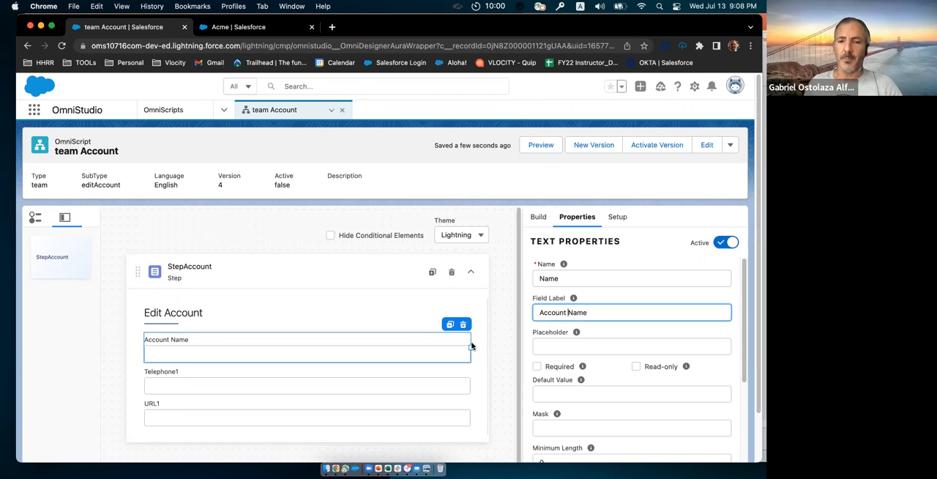
# Step: Make the Account Name field read-only and rename the Telephone1 element in StepAccount as Phone
pyautogui.click(636, 366)
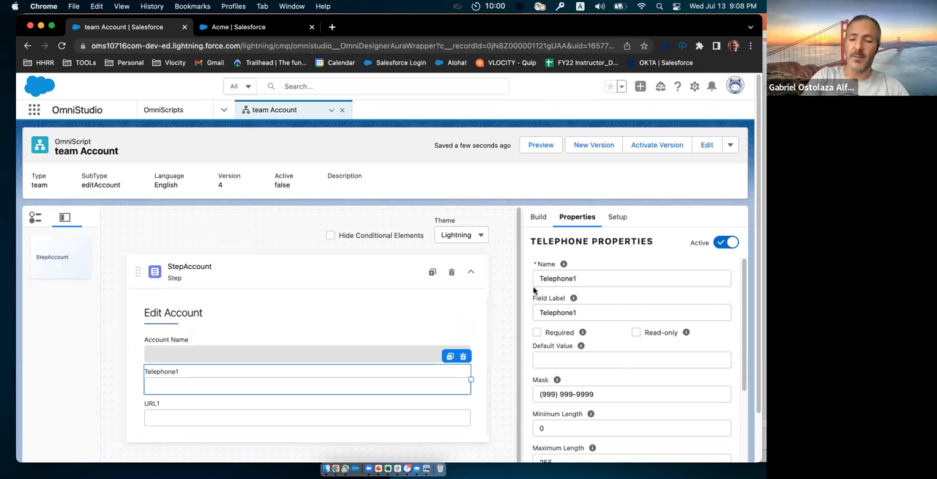
pyautogui.doubleClick(558, 278)
pyautogui.write('P')
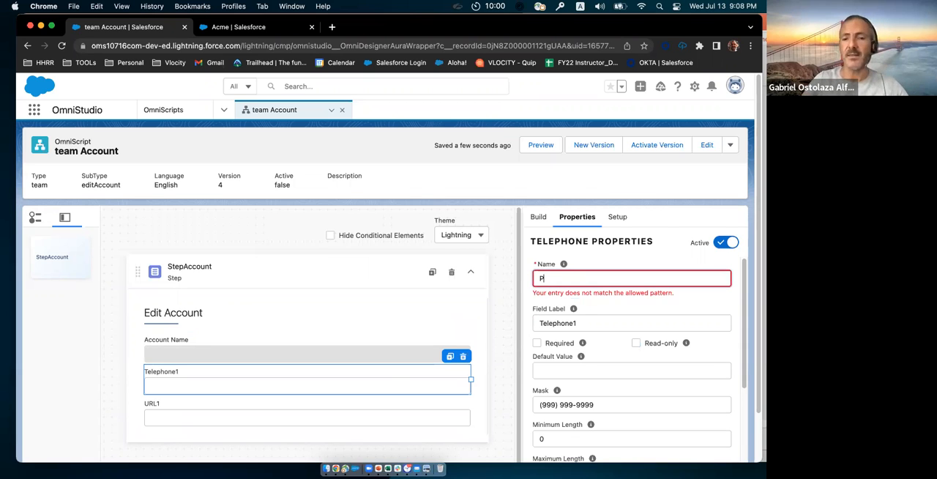
pyautogui.write('hone')
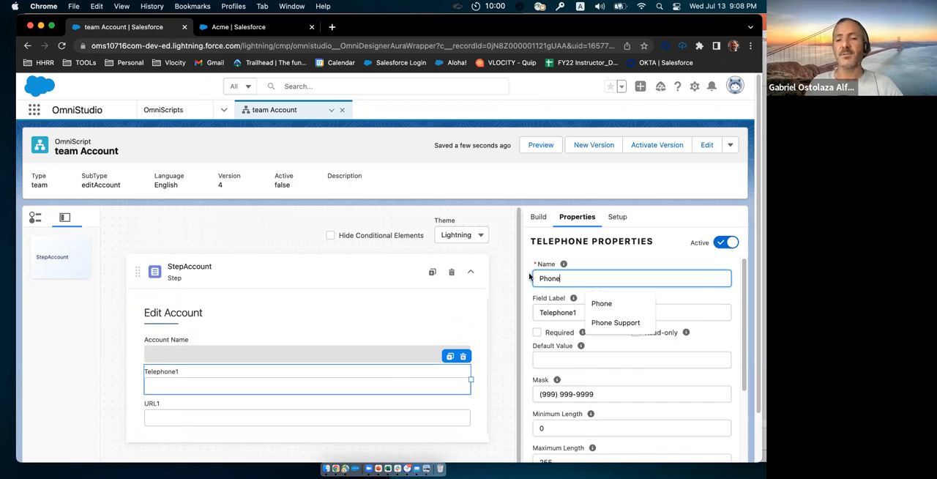
# Step: Set the telephone element's field label to "Account Phone", reusing its element name
pyautogui.press('super+a')
pyautogui.press('super+c')
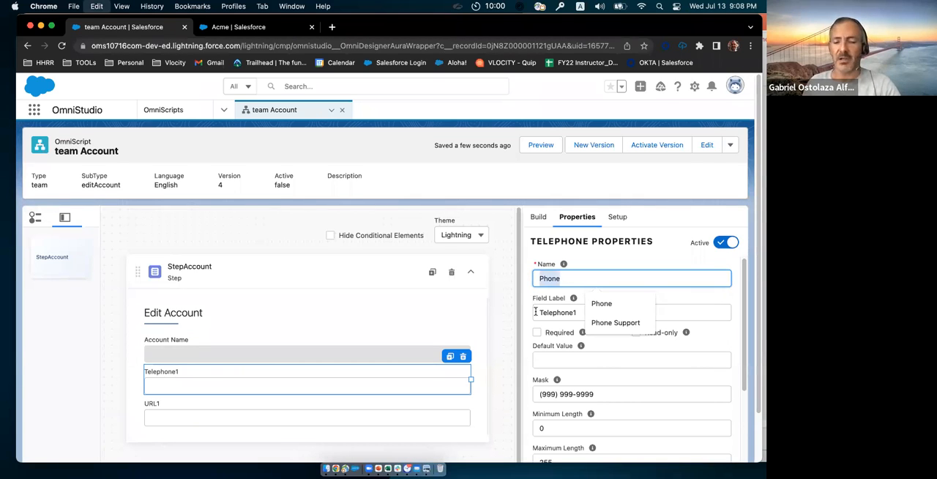
pyautogui.click(535, 311)
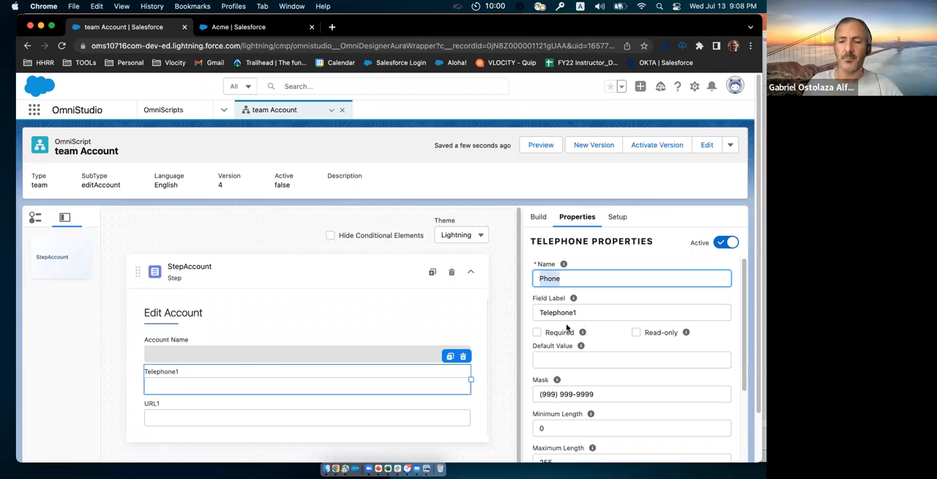
pyautogui.press('super+a')
pyautogui.press('super+v')
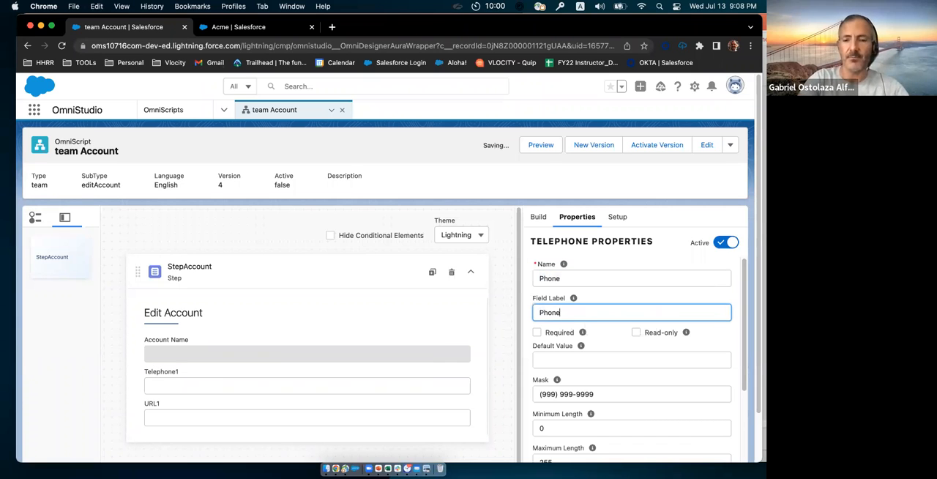
pyautogui.press('super+Left')
pyautogui.write('Account')
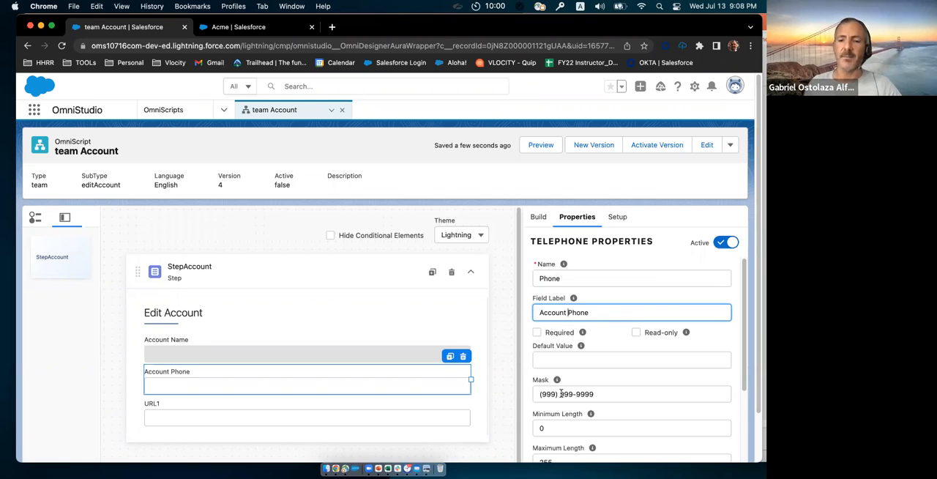
# Step: Clear the input mask of the Account Phone field and make the field required
pyautogui.moveTo(597, 394); pyautogui.dragTo(537, 390)
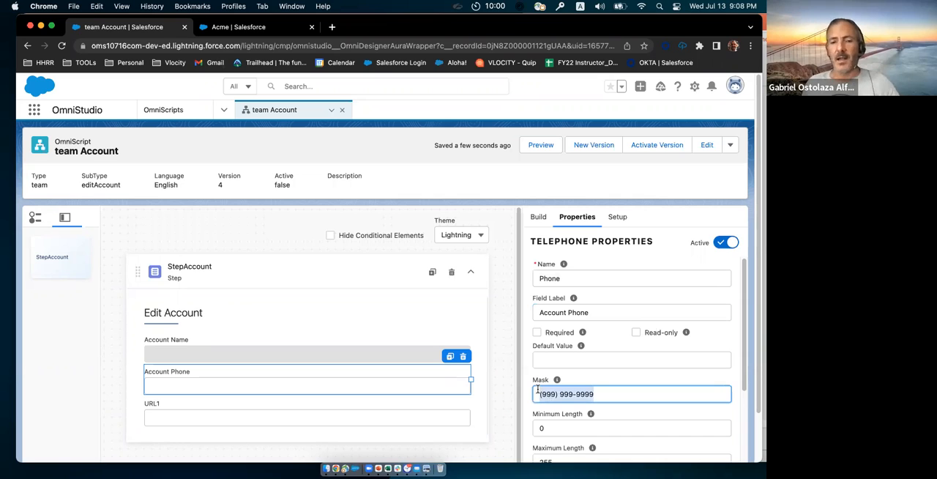
pyautogui.press('BackSpace')
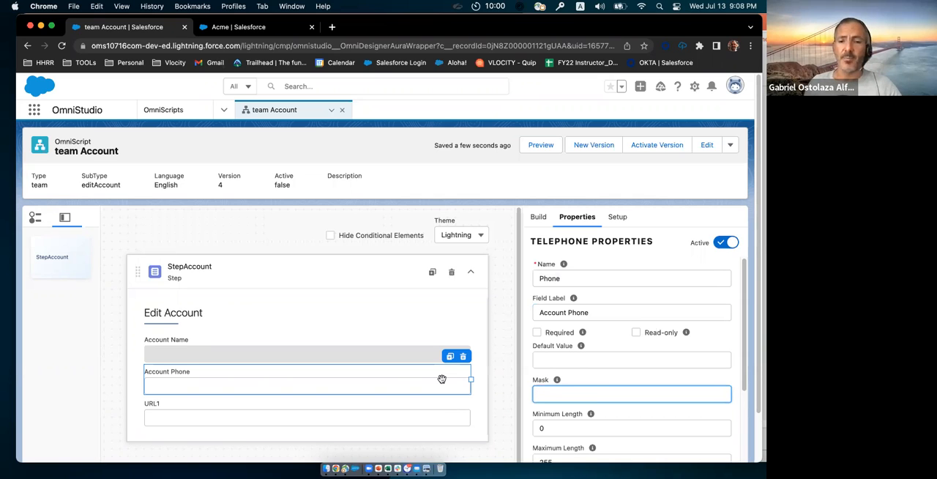
pyautogui.click(538, 333)
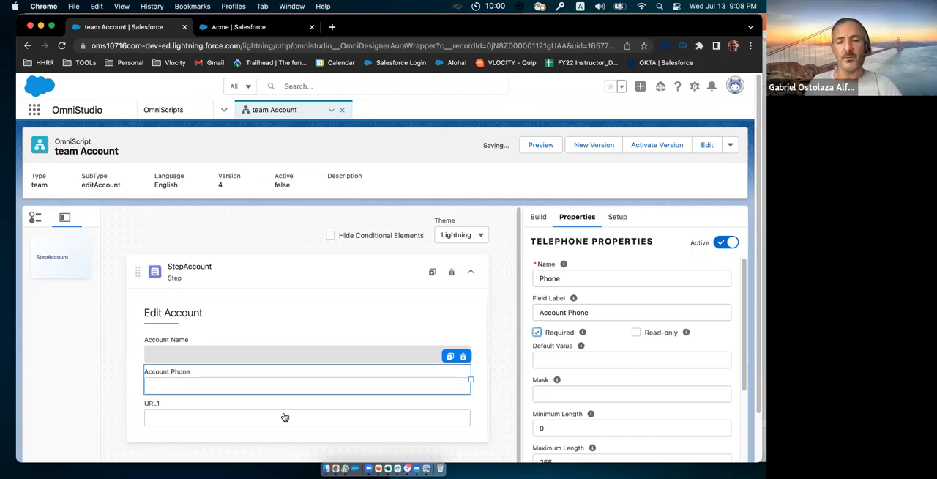
# Step: Rename the URL1 element in StepAccount as Website
pyautogui.click(372, 408)
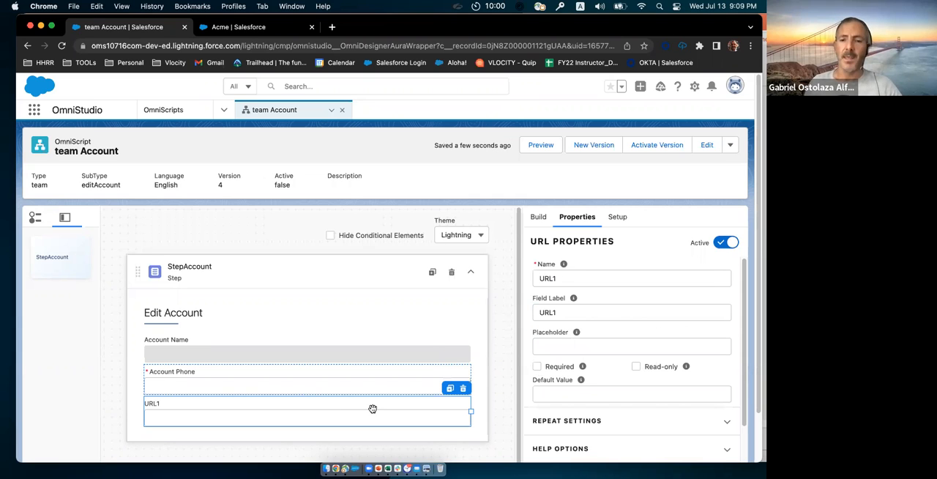
pyautogui.doubleClick(557, 278)
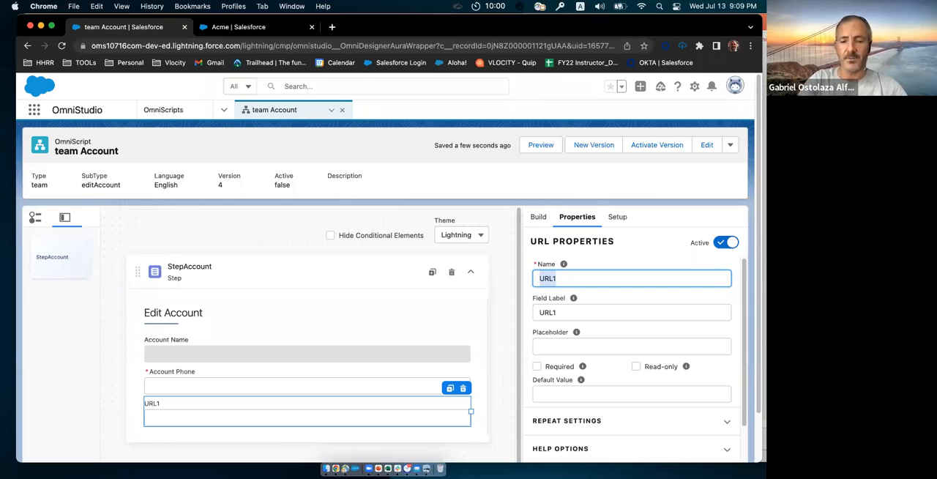
pyautogui.write('Website')
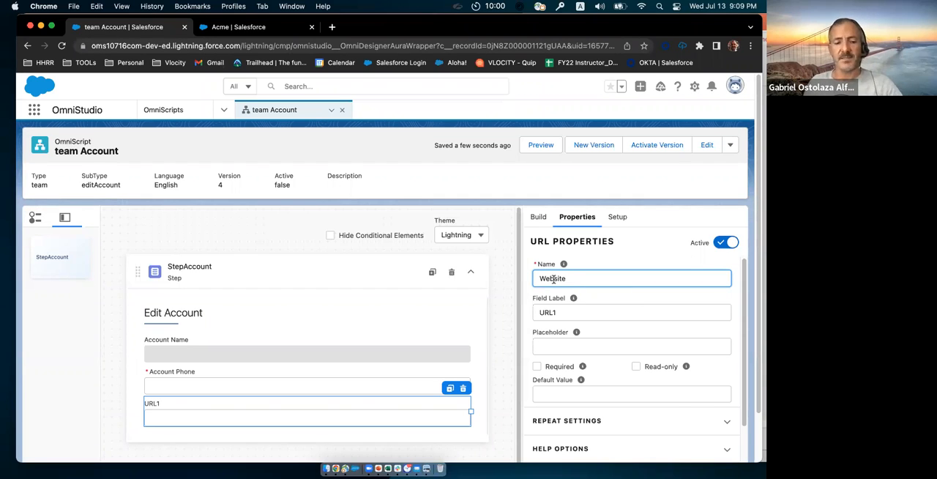
# Step: Set the URL element's field label to "Account Website"
pyautogui.doubleClick(534, 277)
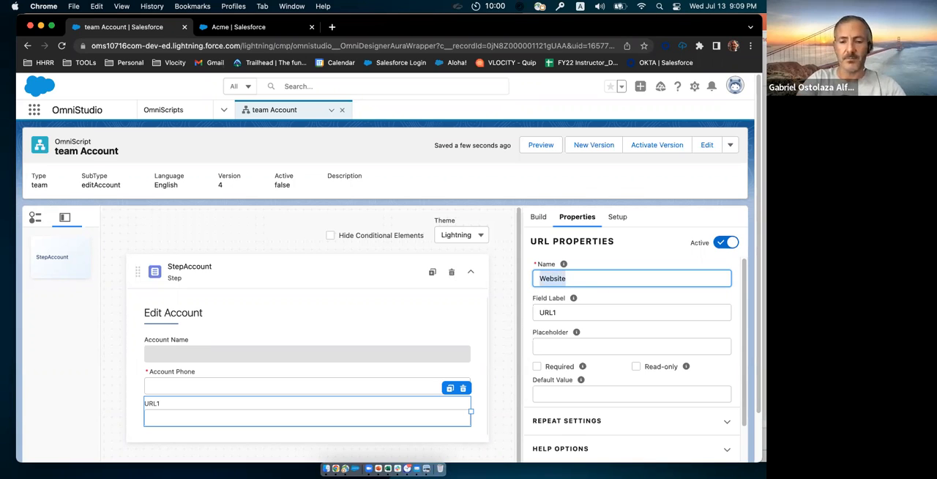
pyautogui.press('Tab')
pyautogui.write('Account')
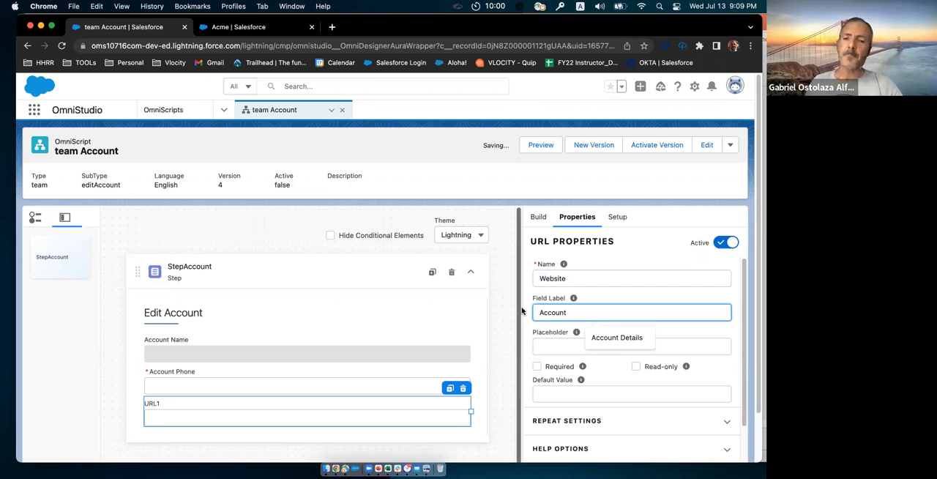
pyautogui.write(' Website')
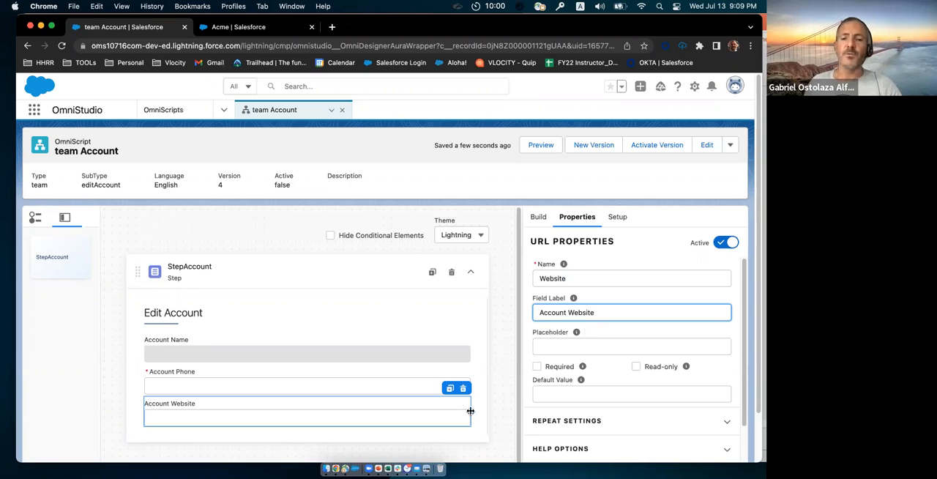
# Step: Narrow the Account Website, Account Phone and Account Name fields to about one third of the step's width each
pyautogui.moveTo(470, 412); pyautogui.dragTo(254, 412)
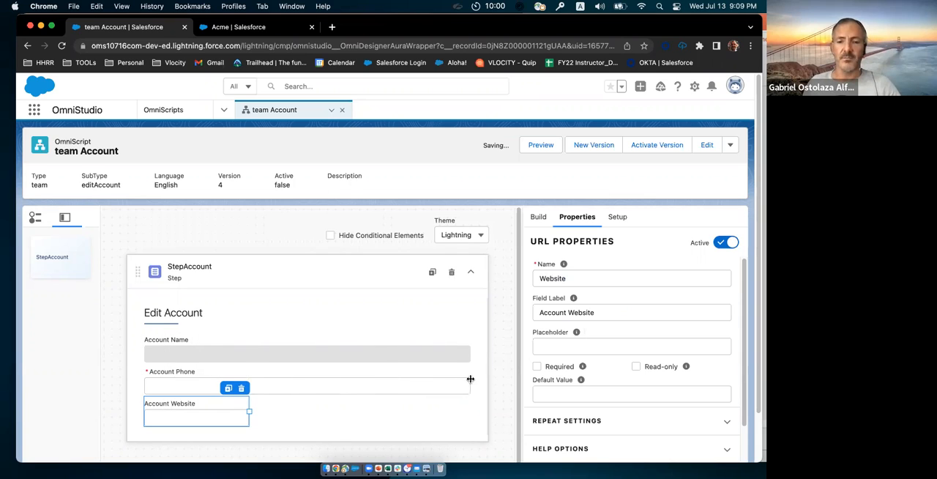
pyautogui.click(300, 383)
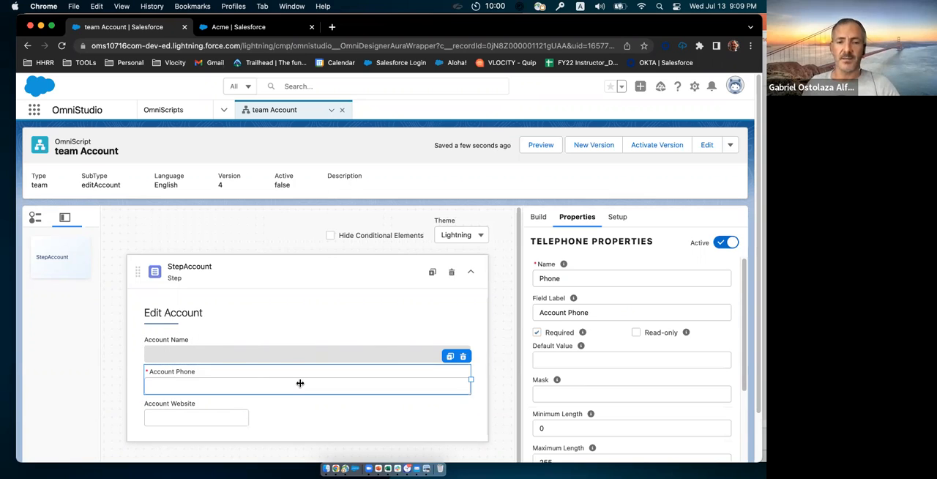
pyautogui.moveTo(251, 383); pyautogui.dragTo(252, 384)
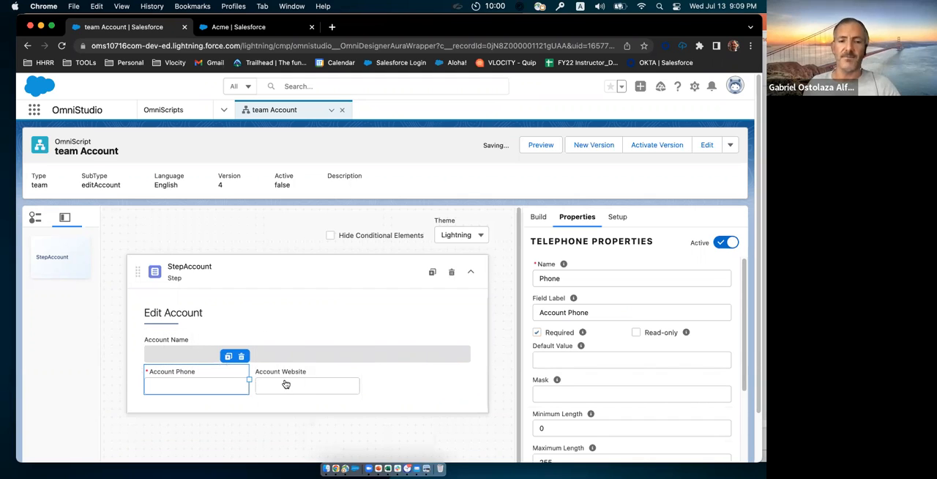
pyautogui.click(457, 350)
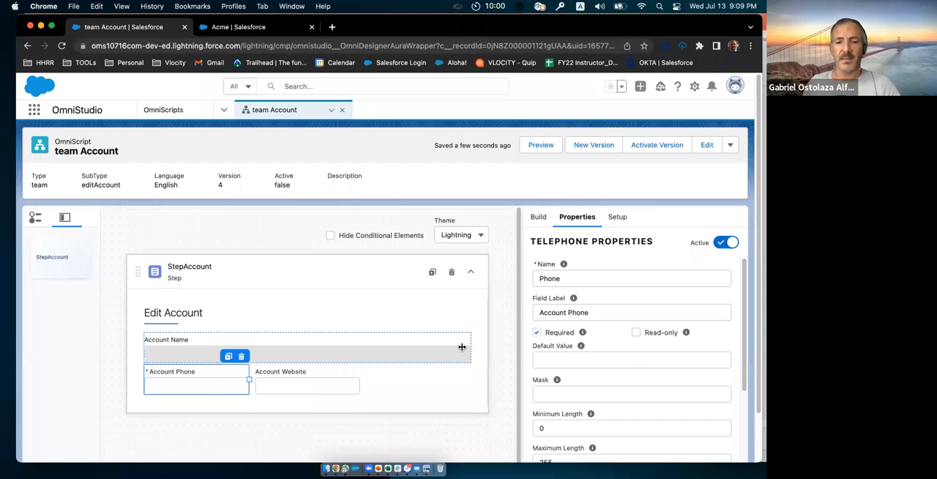
pyautogui.moveTo(462, 347); pyautogui.dragTo(268, 349)
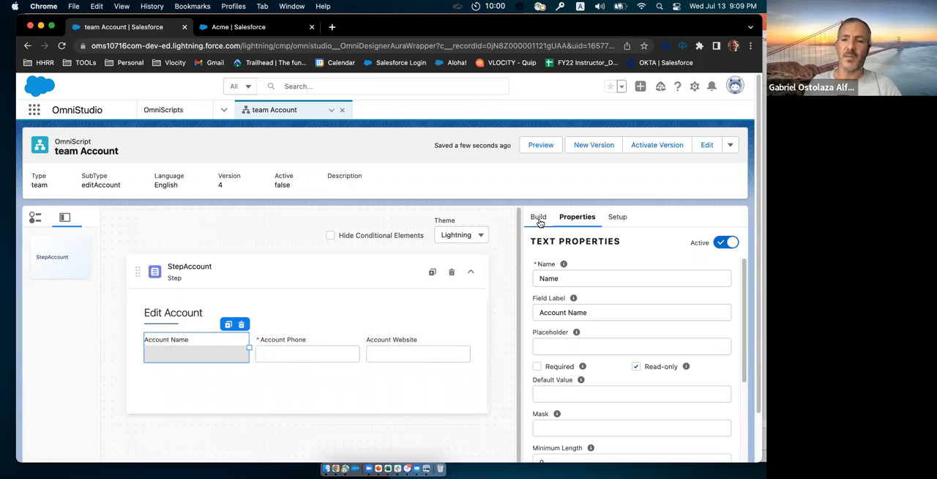
# Step: Find the Line Break element and add one before Account Website and another between Account Name and Account Phone
pyautogui.click(539, 220)
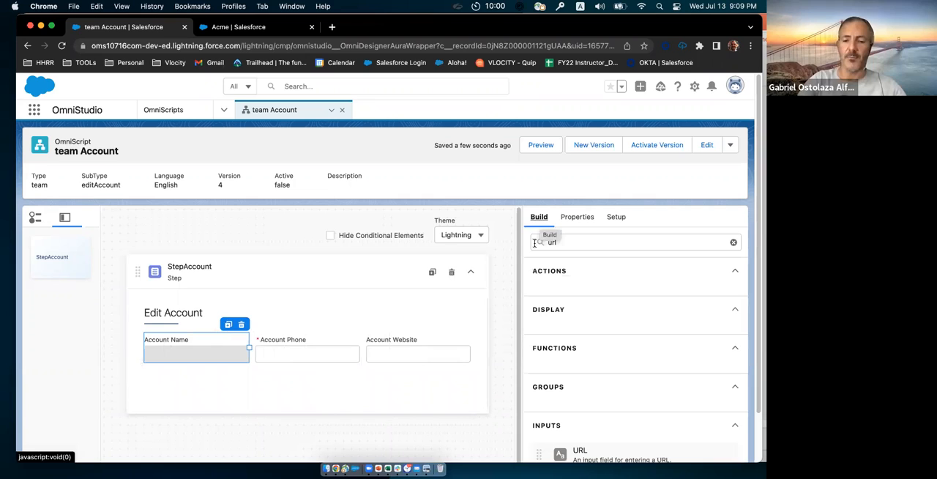
pyautogui.doubleClick(552, 242)
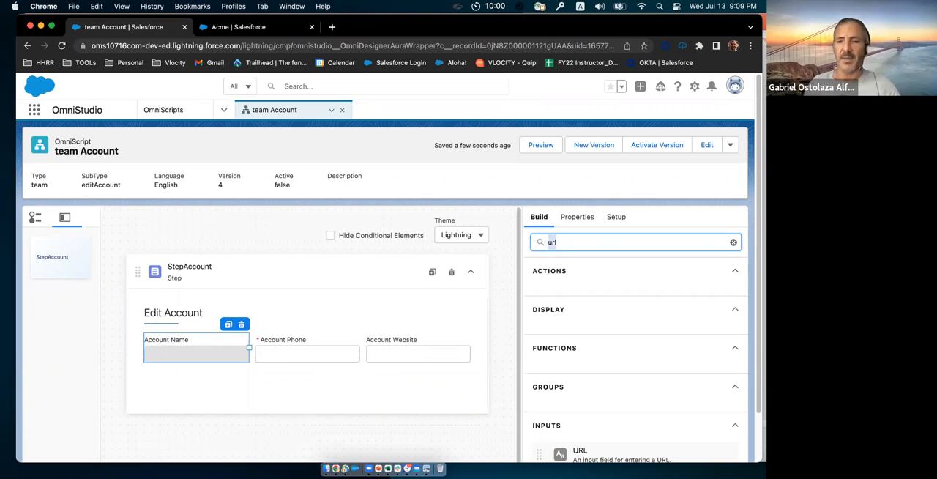
pyautogui.write('line')
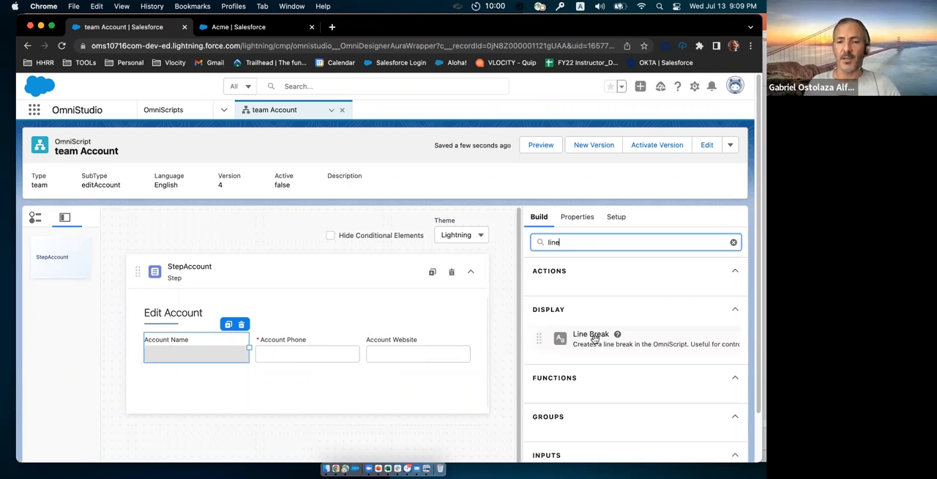
pyautogui.moveTo(594, 338); pyautogui.dragTo(452, 352)
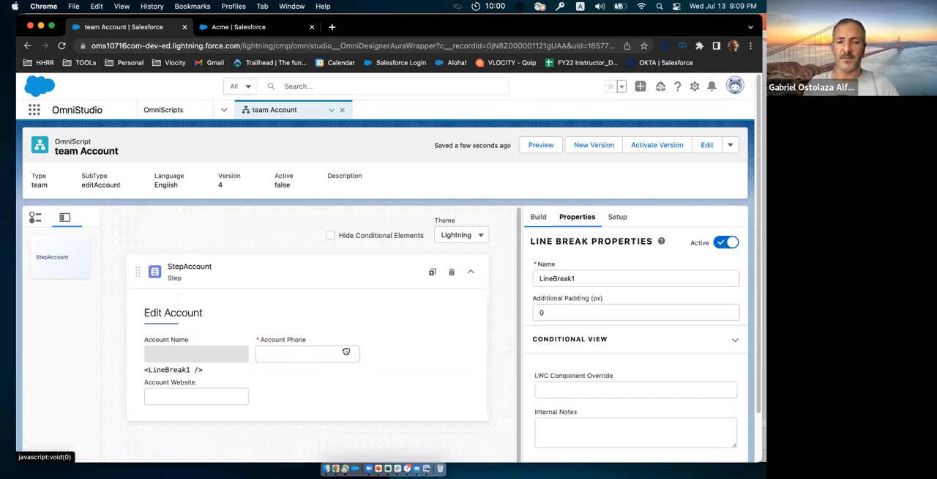
pyautogui.click(538, 216)
pyautogui.moveTo(586, 333); pyautogui.dragTo(246, 352)
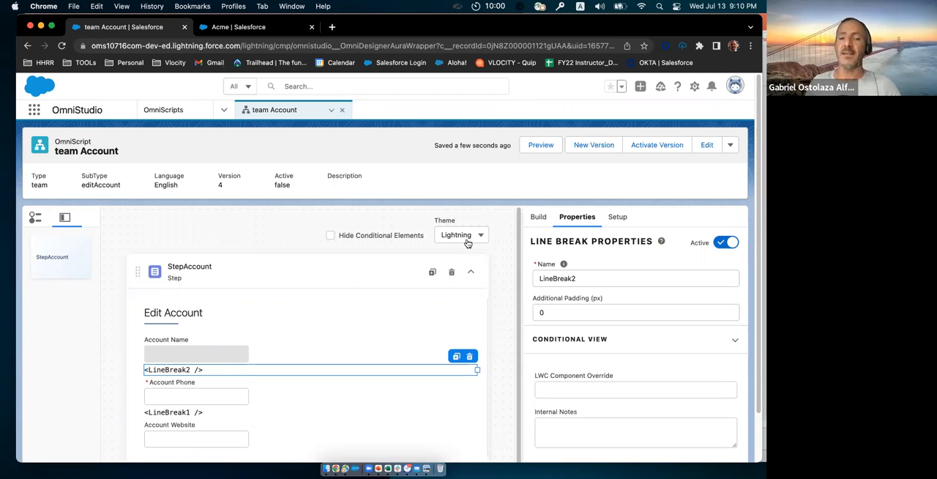
# Step: Search the elements for "int", collapse StepAccount and add an Integration Procedure Action above it
pyautogui.click(539, 218)
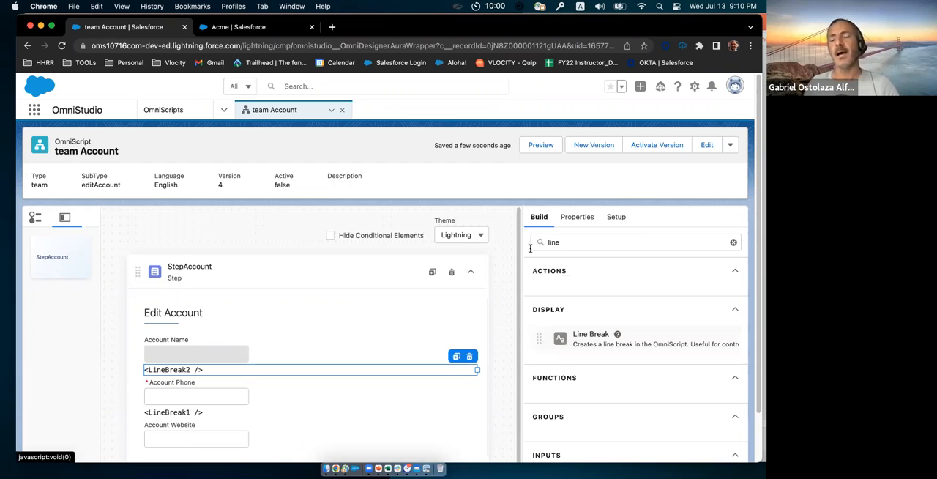
pyautogui.doubleClick(530, 249)
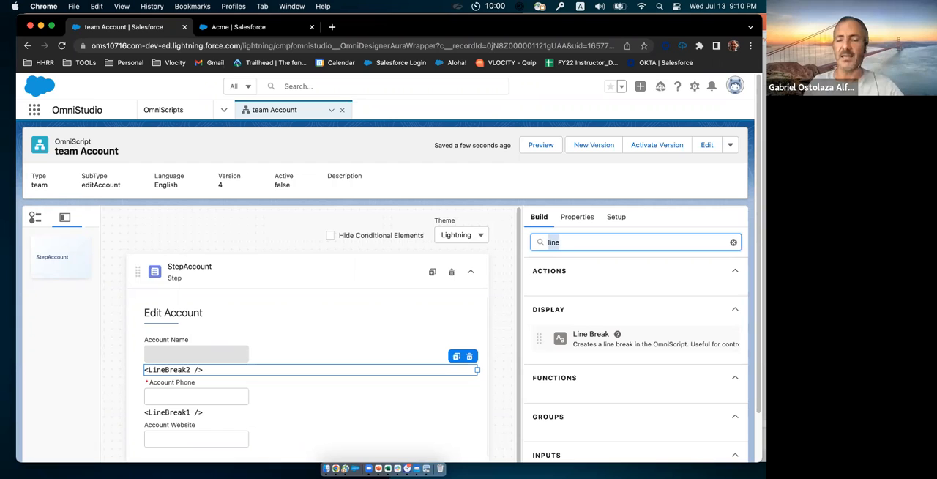
pyautogui.write('int')
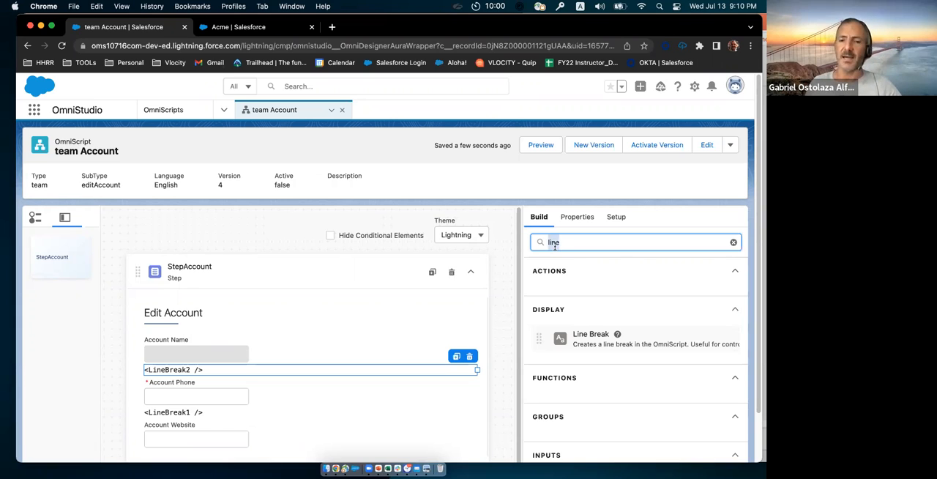
pyautogui.click(472, 274)
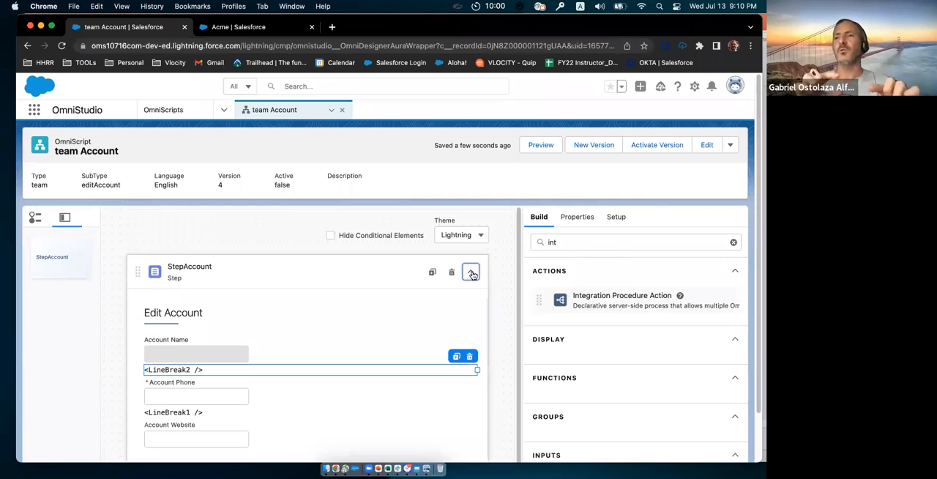
pyautogui.click(472, 274)
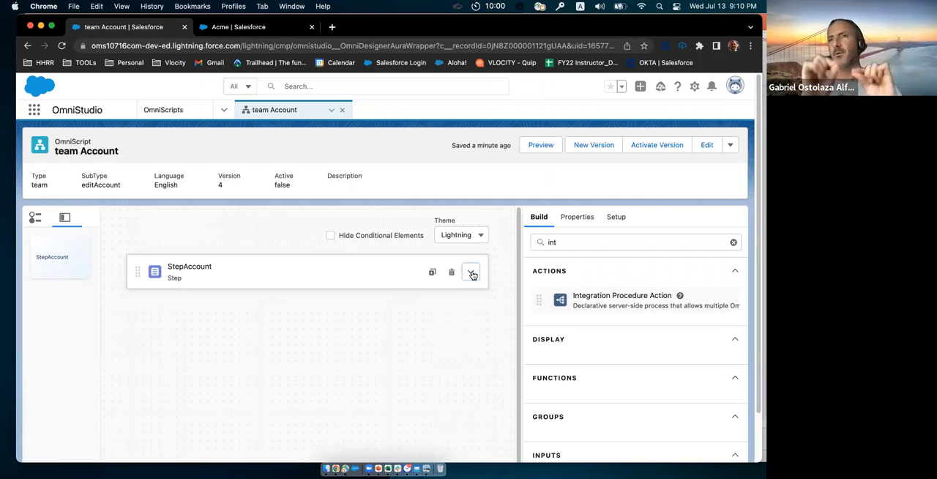
pyautogui.moveTo(481, 273); pyautogui.dragTo(452, 262)
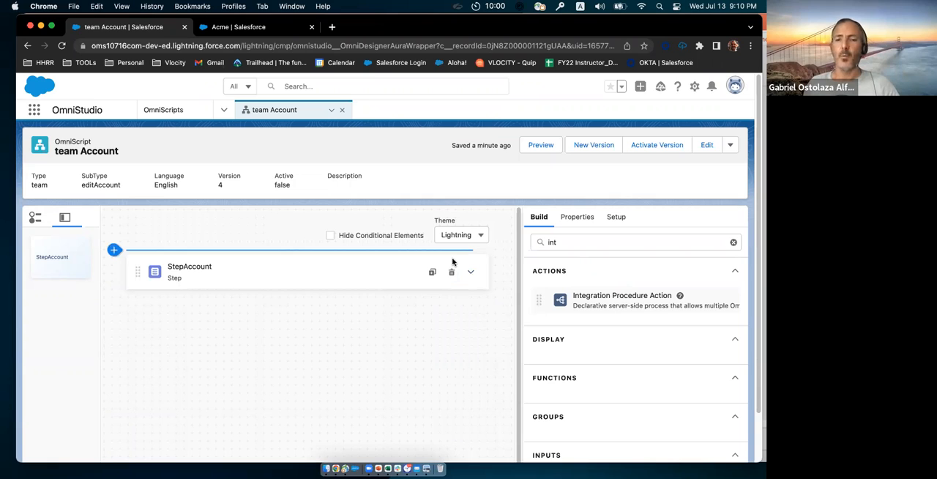
pyautogui.click(578, 299)
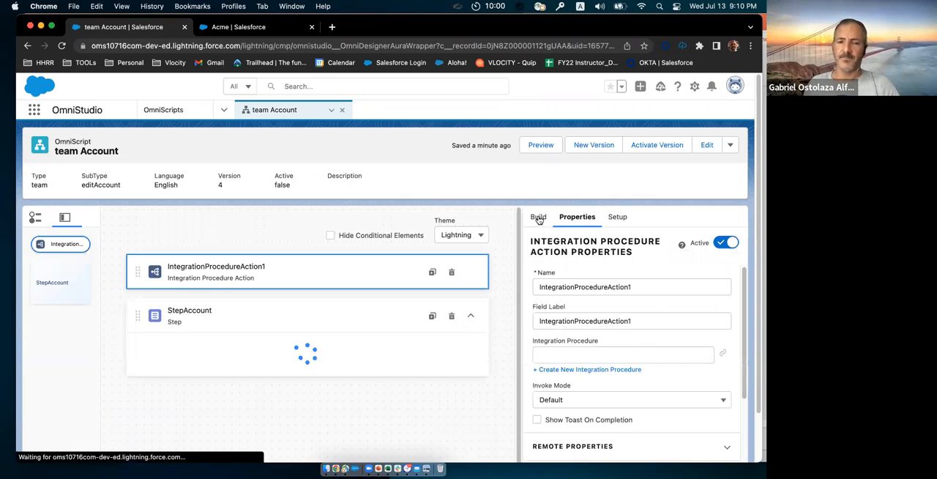
# Step: Collapse StepAccount and add a second Integration Procedure Action below it
pyautogui.click(539, 217)
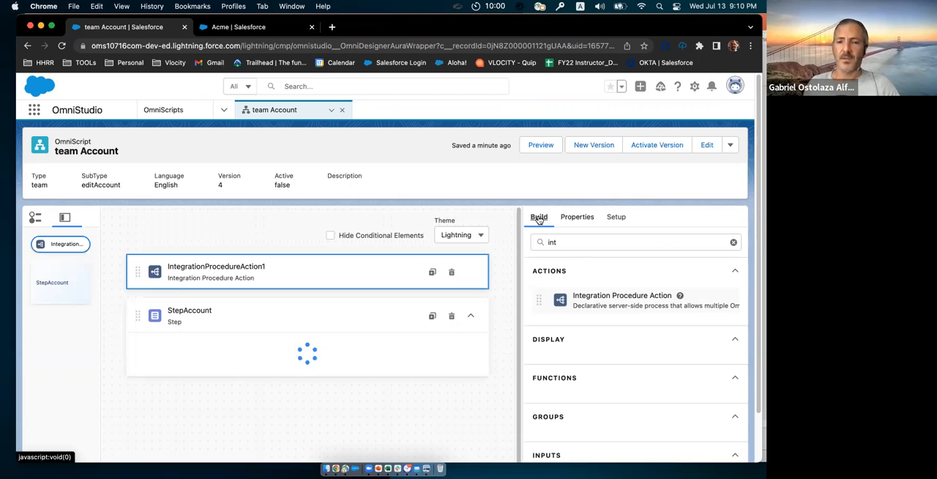
pyautogui.click(471, 319)
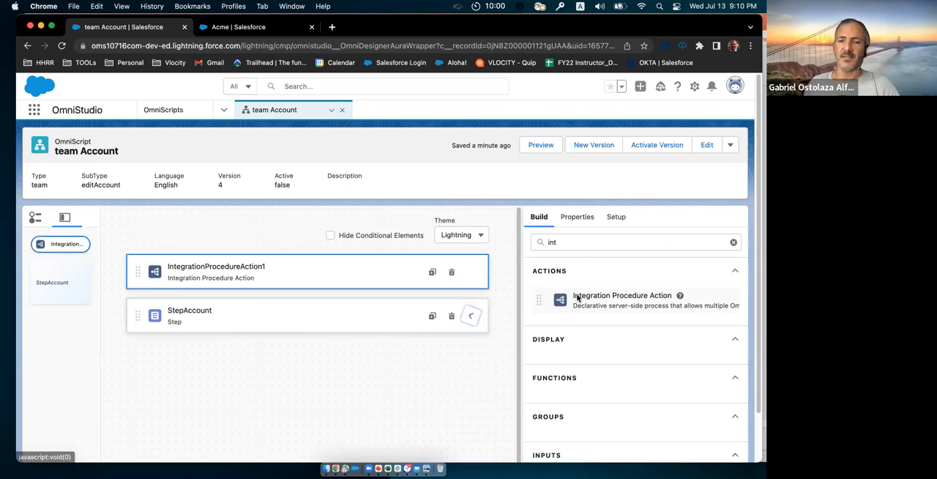
pyautogui.click(406, 355)
pyautogui.moveTo(406, 354); pyautogui.dragTo(408, 352)
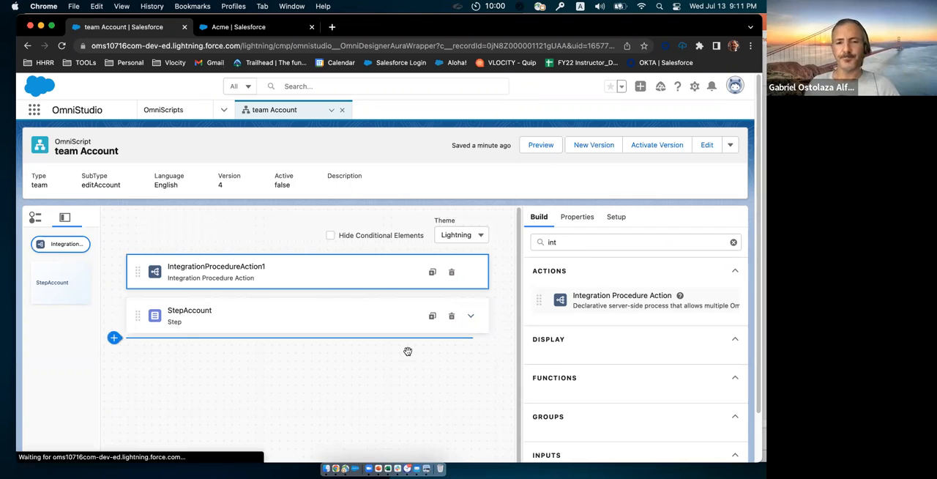
# Step: Rename the Integration Procedure Action above StepAccount as IPgetAccountDetails
pyautogui.click(283, 276)
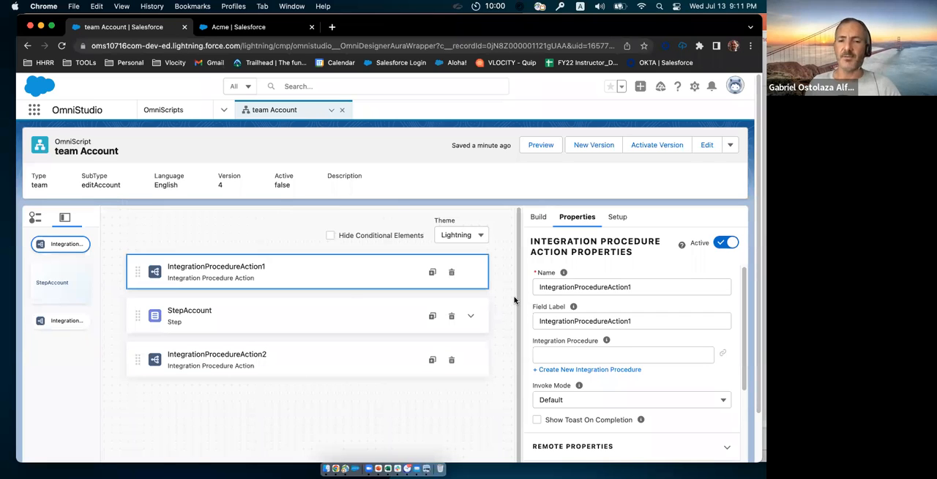
pyautogui.click(646, 287)
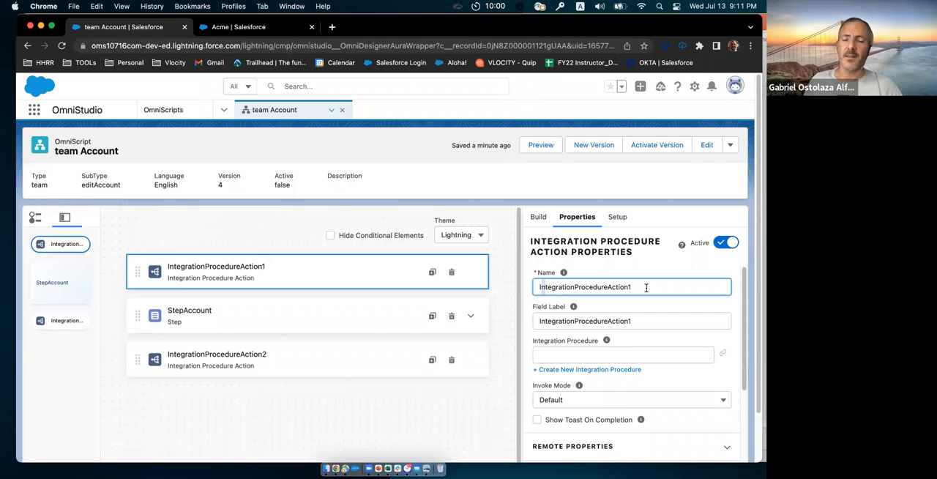
pyautogui.press('super+a')
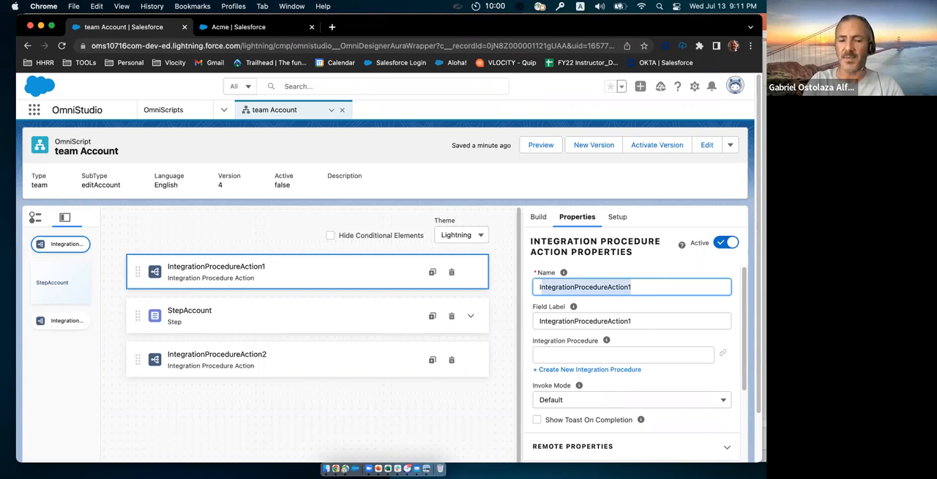
pyautogui.write('IP')
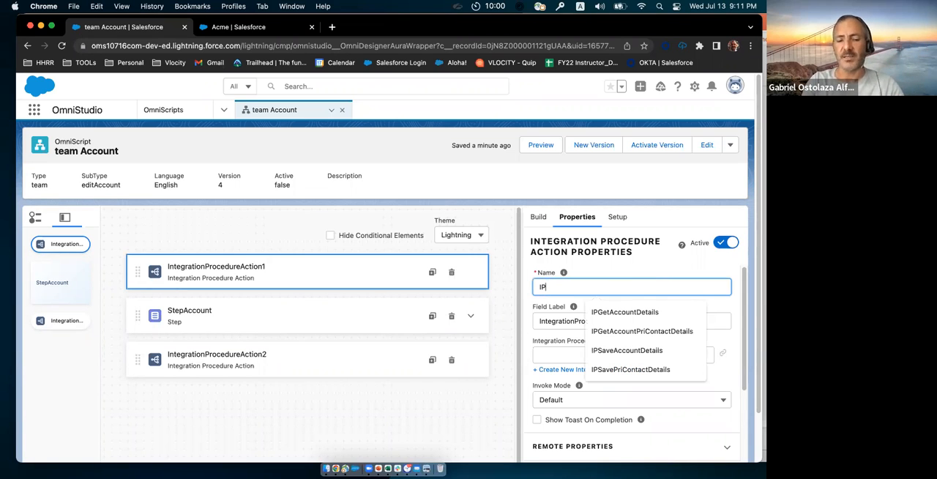
pyautogui.write('getA')
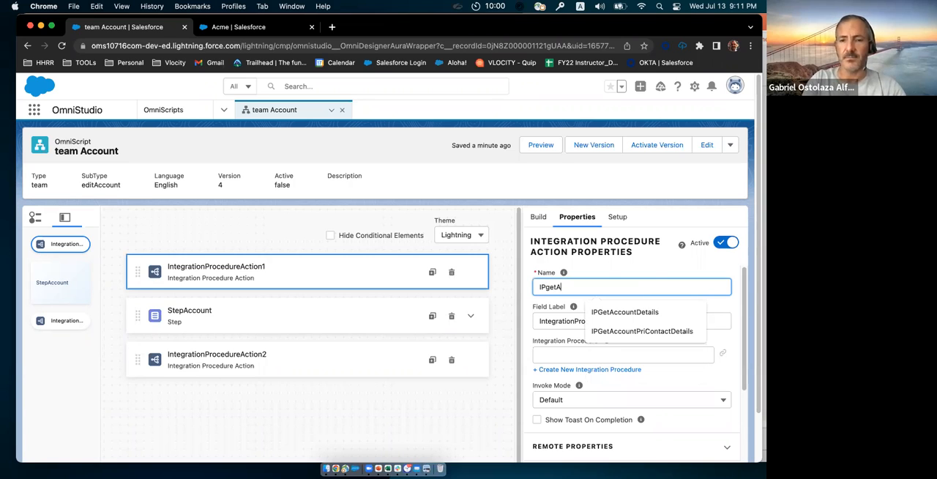
pyautogui.write('v')
pyautogui.press('BackSpace')
pyautogui.write('ccountDetails')
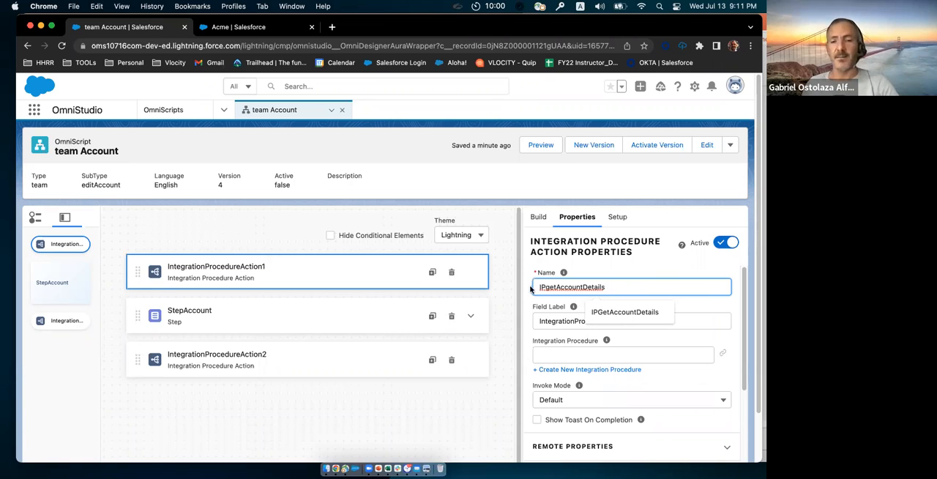
# Step: Copy the name IPgetAccountDetails into the same action's field label
pyautogui.moveTo(531, 289); pyautogui.dragTo(669, 323)
pyautogui.hotkey('ctrl', 'c')
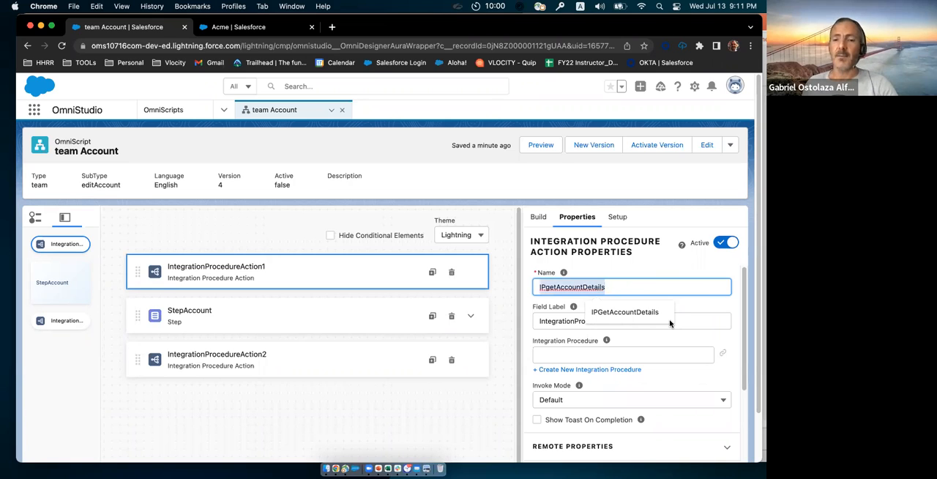
pyautogui.click(672, 321)
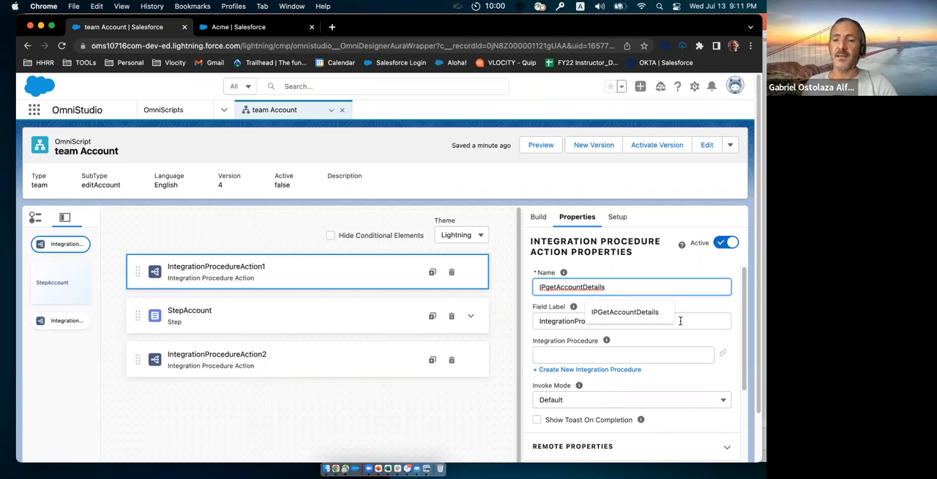
pyautogui.click(654, 320)
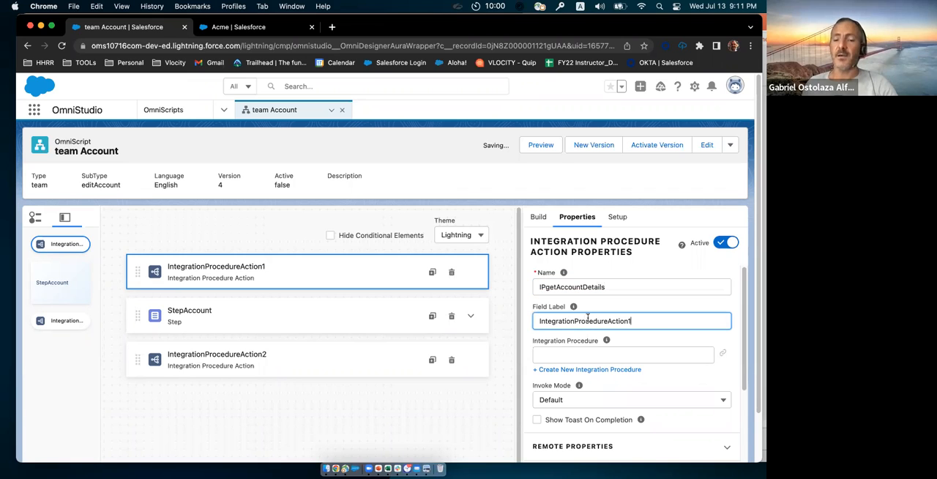
pyautogui.doubleClick(534, 320)
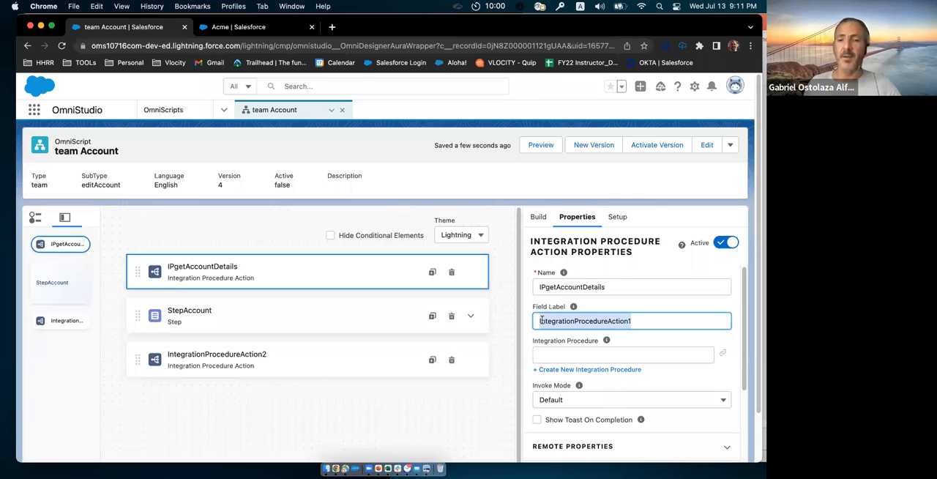
pyautogui.hotkey('ctrl', 'v')
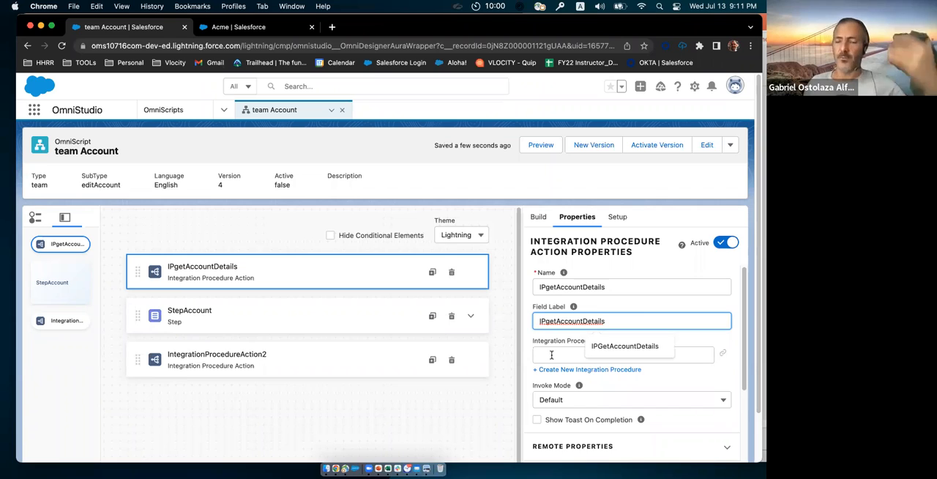
# Step: Assign the team_getAccountDetails integration procedure to the IPgetAccountDetails action
pyautogui.click(551, 354)
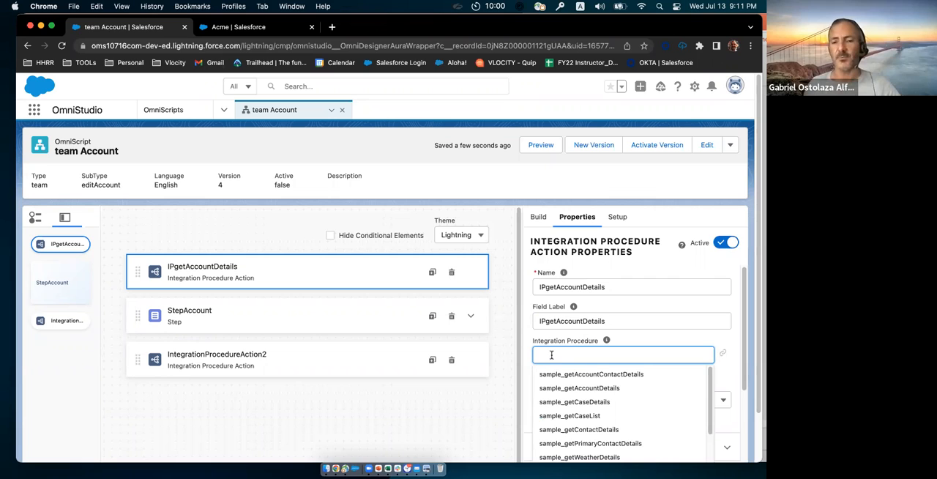
pyautogui.write('team')
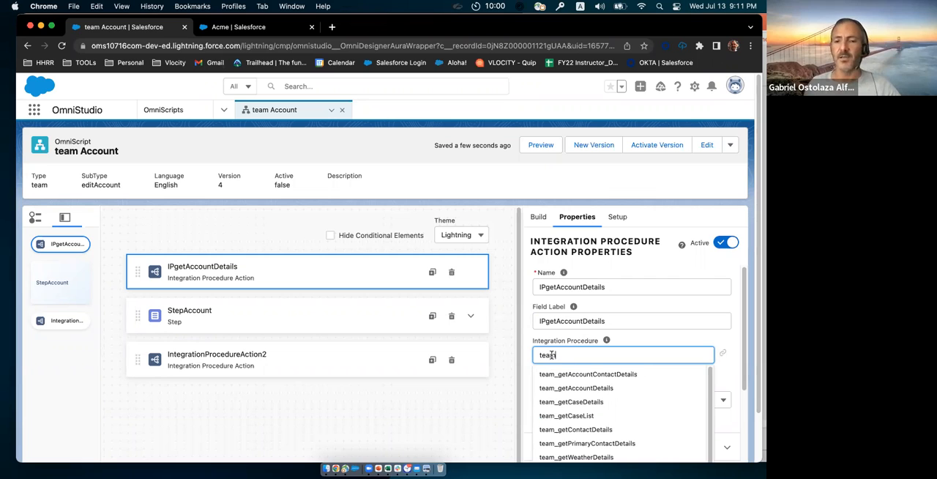
pyautogui.click(566, 390)
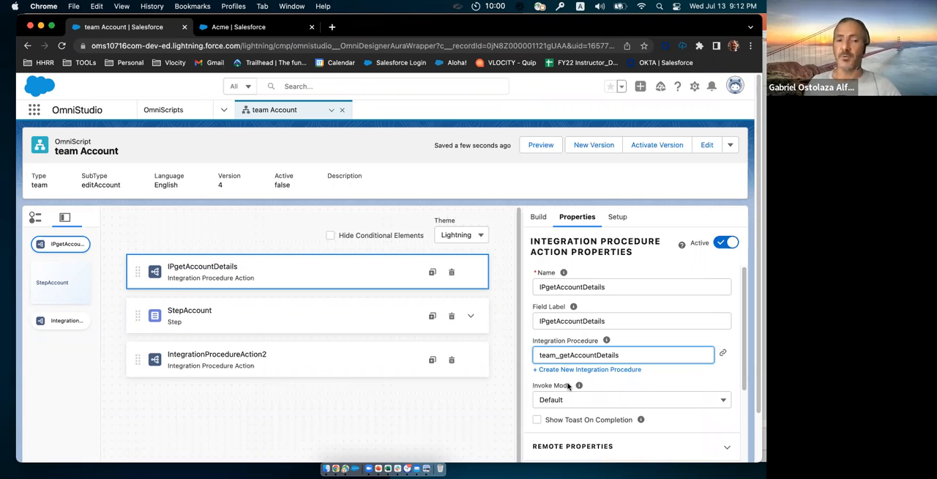
# Step: Open the linked integration procedure, examine the input parameters of its DRGetAccountDetails element, and return to the team Account OmniScript
pyautogui.click(723, 355)
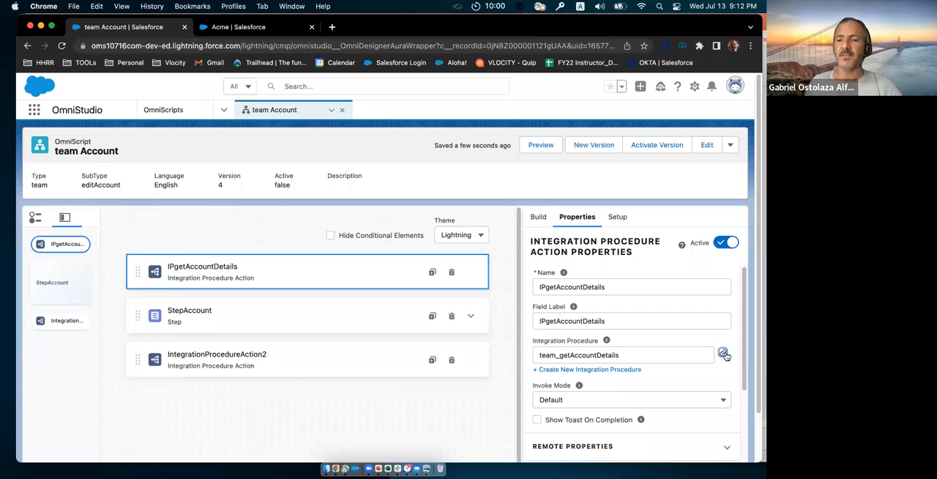
pyautogui.click(724, 355)
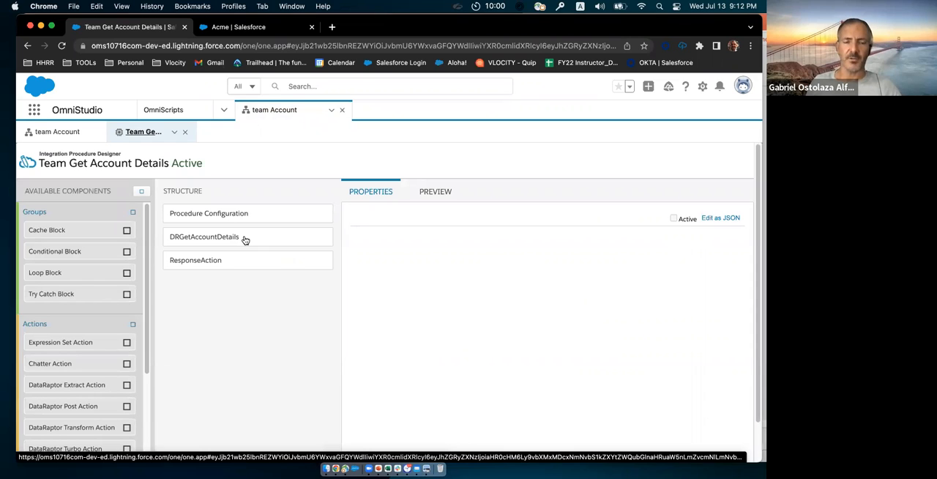
pyautogui.click(245, 240)
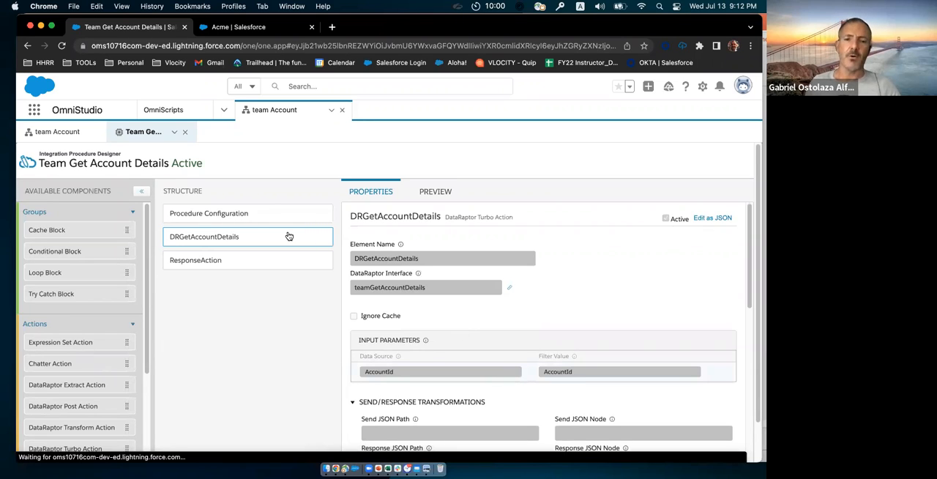
pyautogui.click(73, 133)
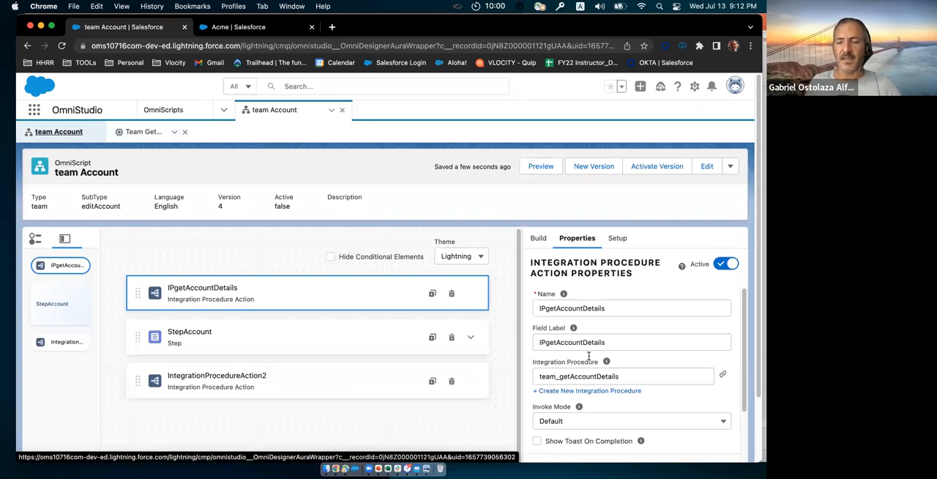
# Step: Expand the remote properties of IPgetAccountDetails and enter AccountId as the Extra Payload key
pyautogui.scroll(-1, 588, 355)
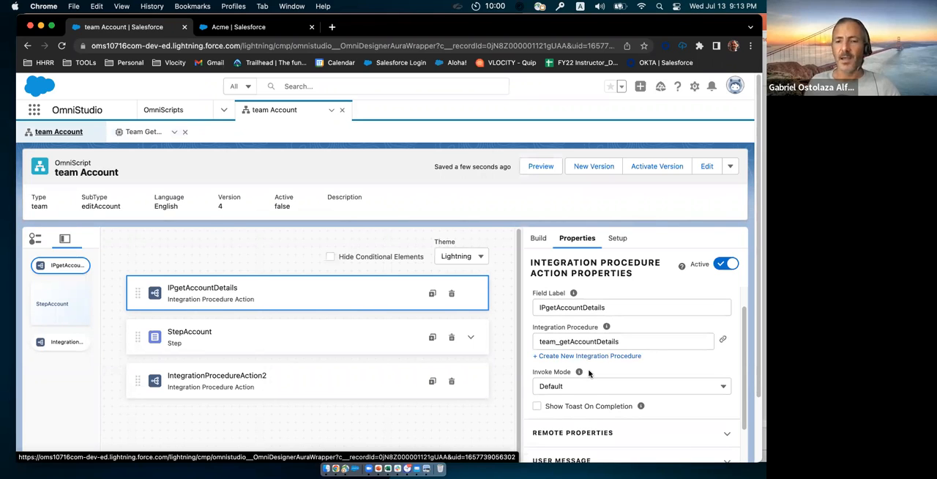
pyautogui.scroll(-2, 595, 390)
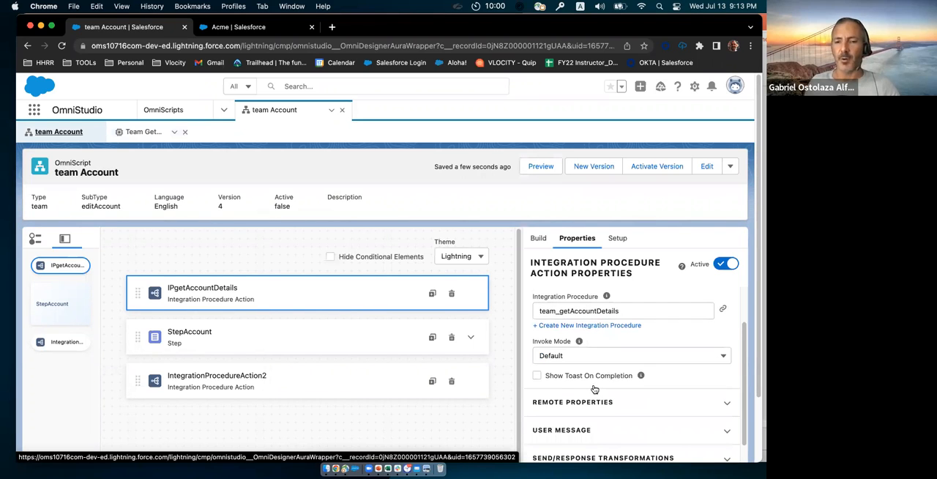
pyautogui.click(594, 389)
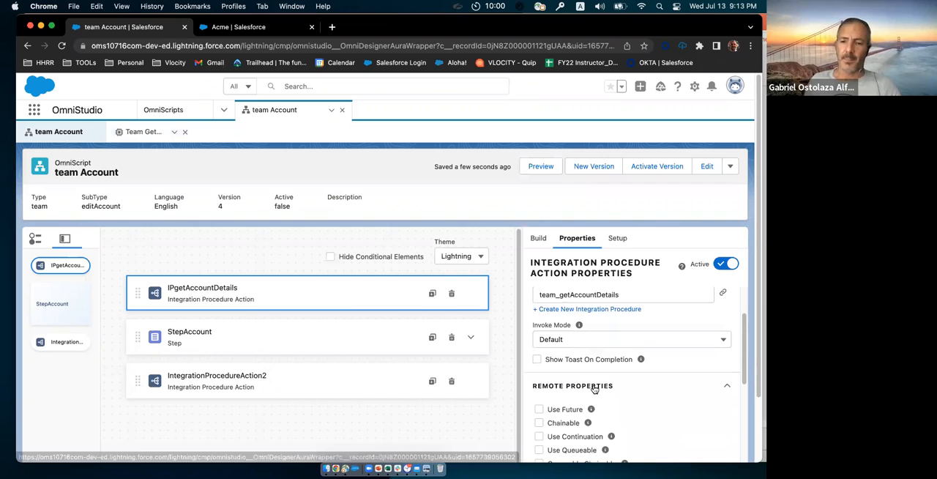
pyautogui.scroll(-5, 602, 396)
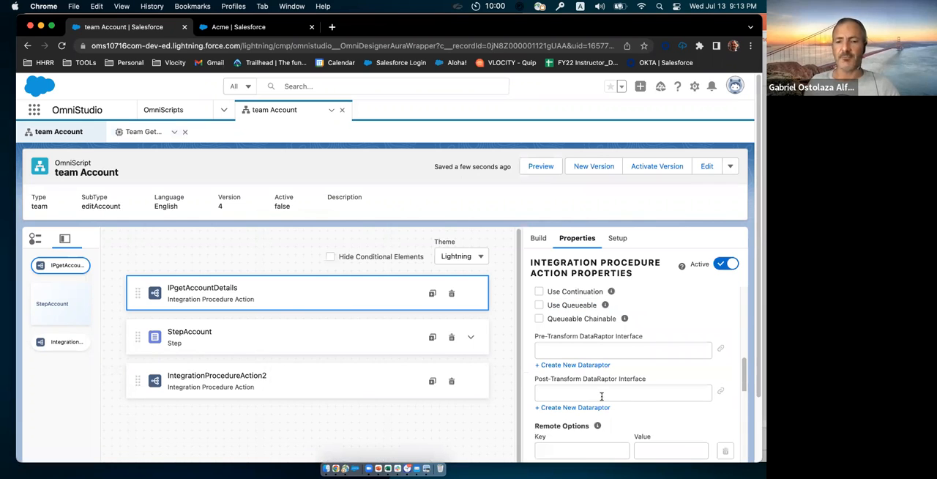
pyautogui.scroll(-2, 582, 420)
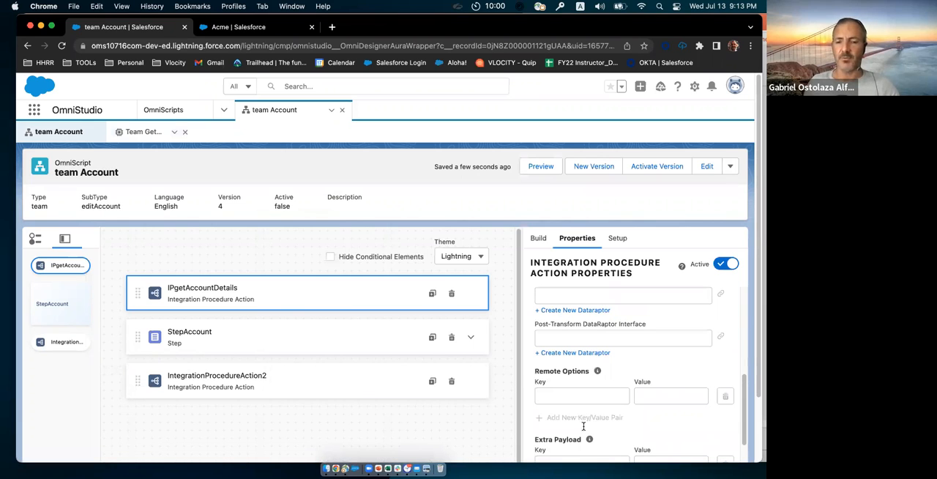
pyautogui.scroll(-1, 583, 426)
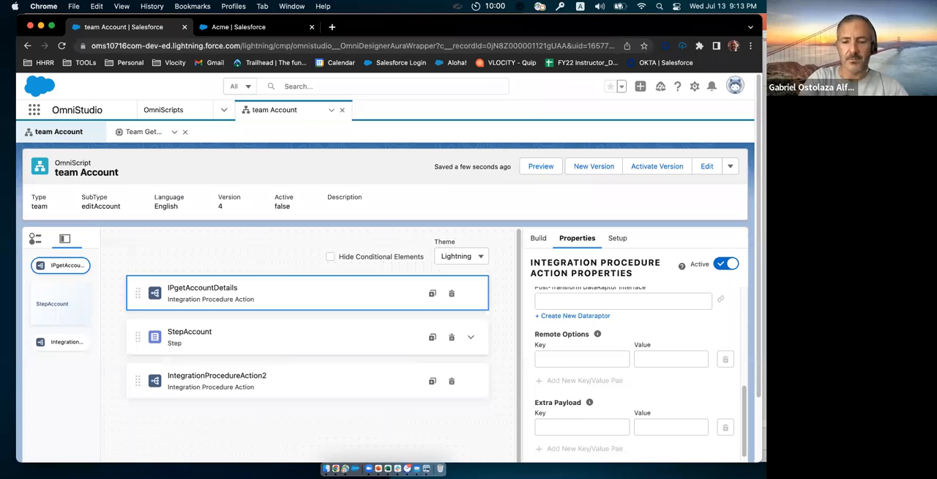
pyautogui.click(583, 426)
pyautogui.write('Ac')
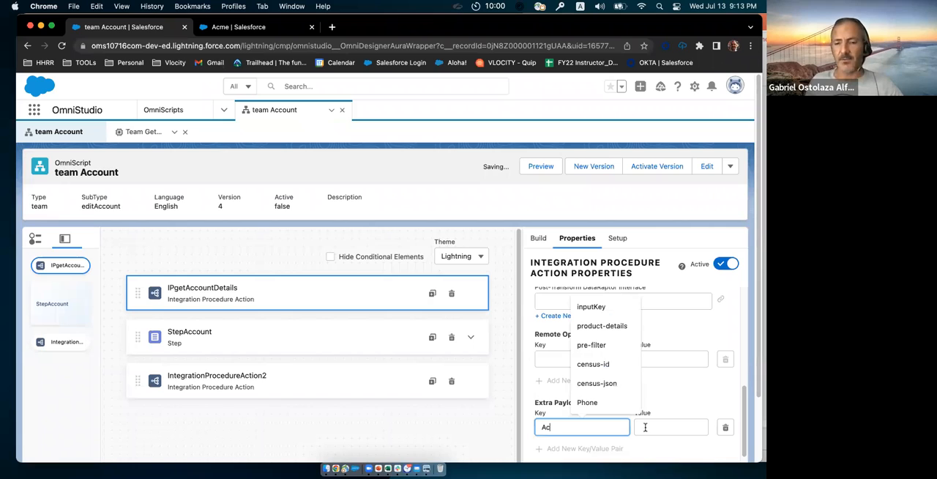
pyautogui.write('countId')
# Step: Set the value of the AccountId Extra Payload key to %ContextId%
pyautogui.click(645, 427)
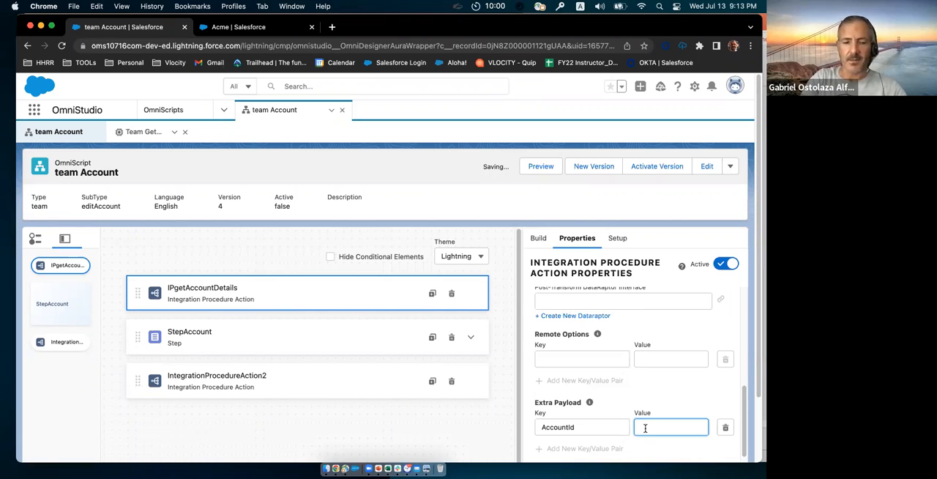
pyautogui.click(645, 428)
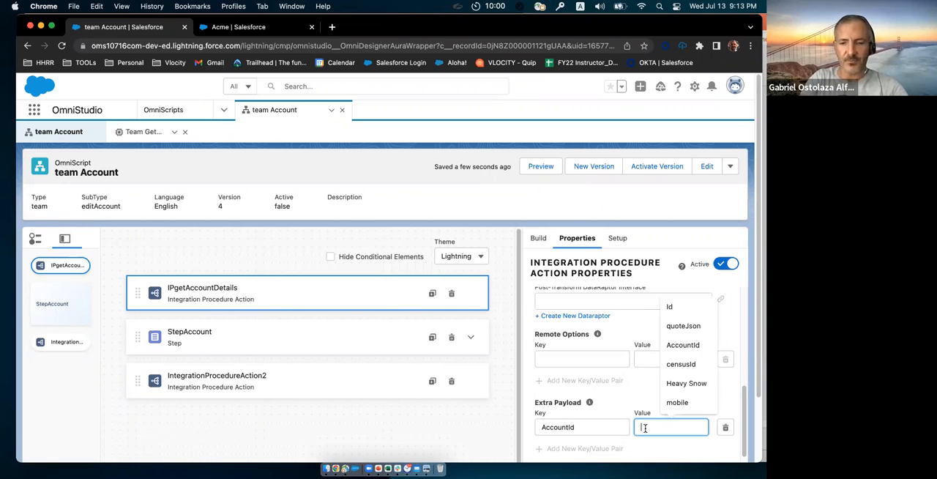
pyautogui.write('%')
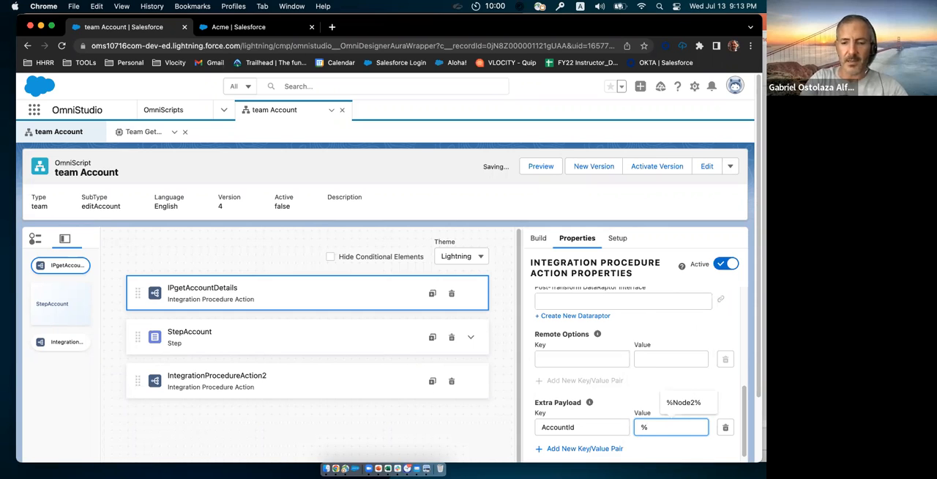
pyautogui.write('ContextId%')
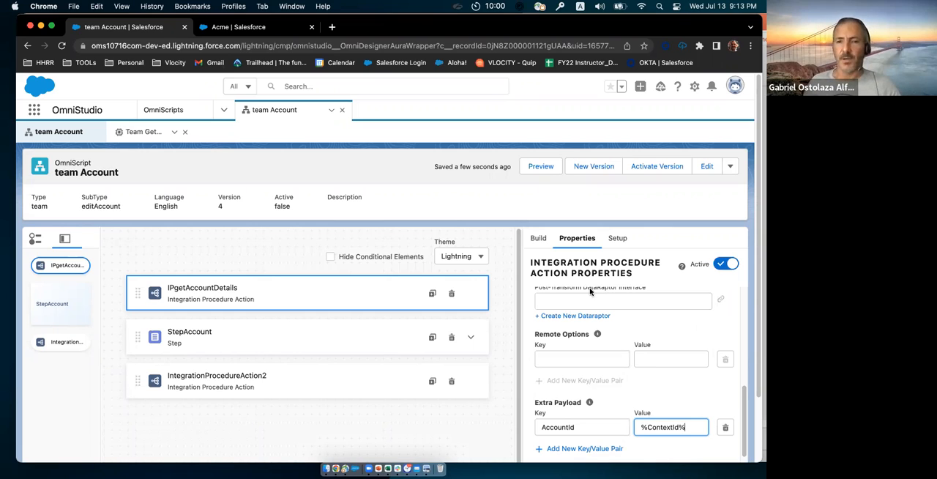
# Step: Preview the OmniScript with the Acme account's record ID as the Context ID and refresh the preview to load the account details
pyautogui.click(537, 173)
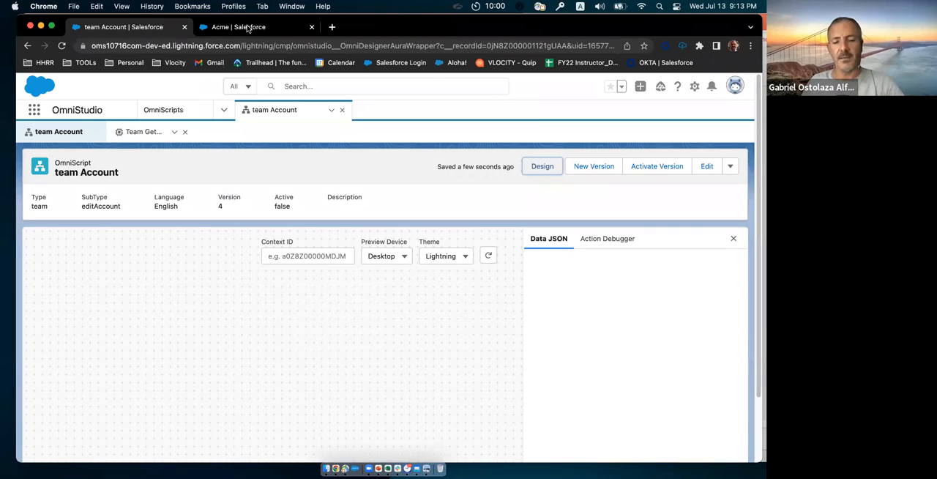
pyautogui.click(247, 28)
pyautogui.doubleClick(381, 46)
pyautogui.press('super+c')
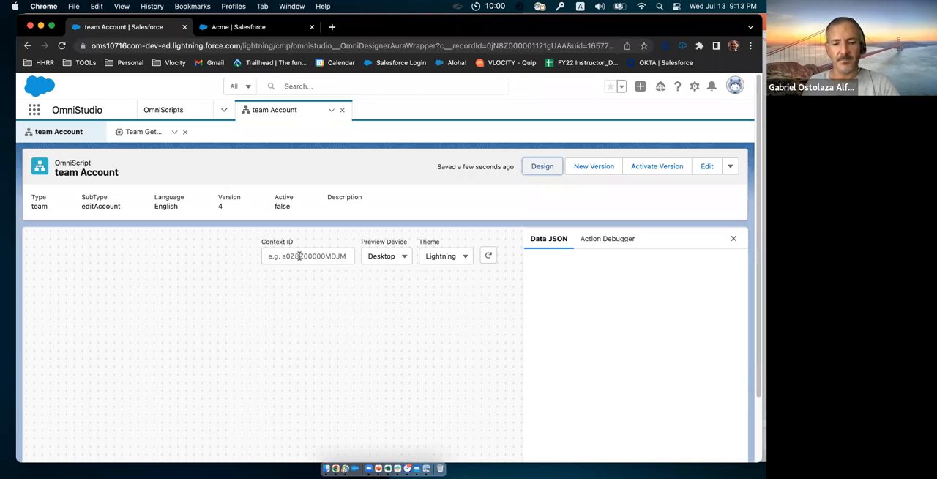
pyautogui.click(306, 256)
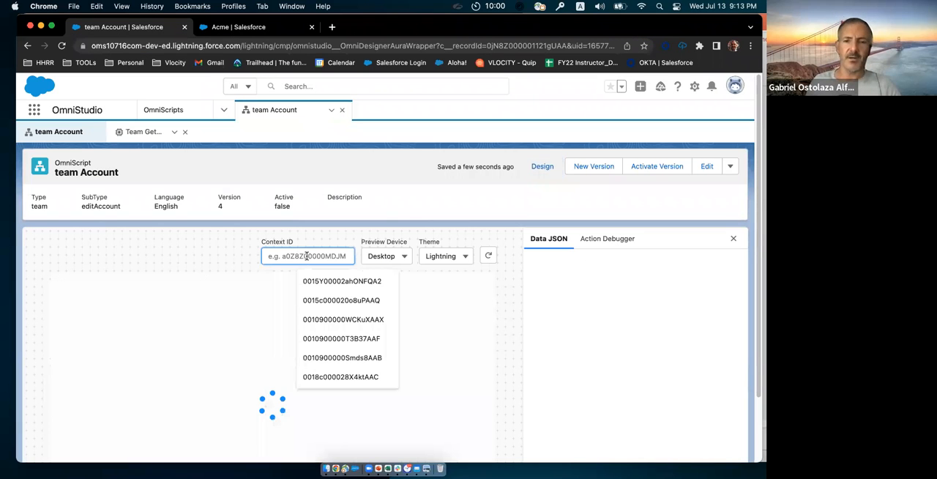
pyautogui.press('super+v')
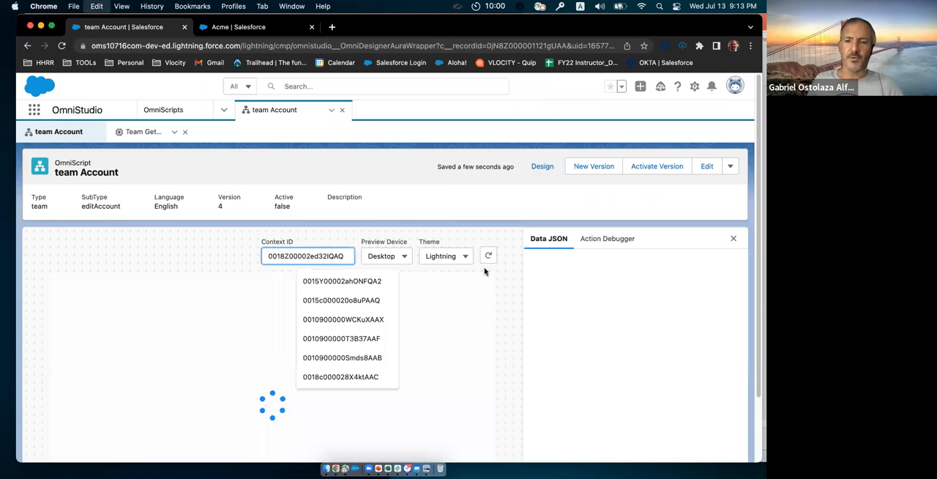
pyautogui.click(488, 257)
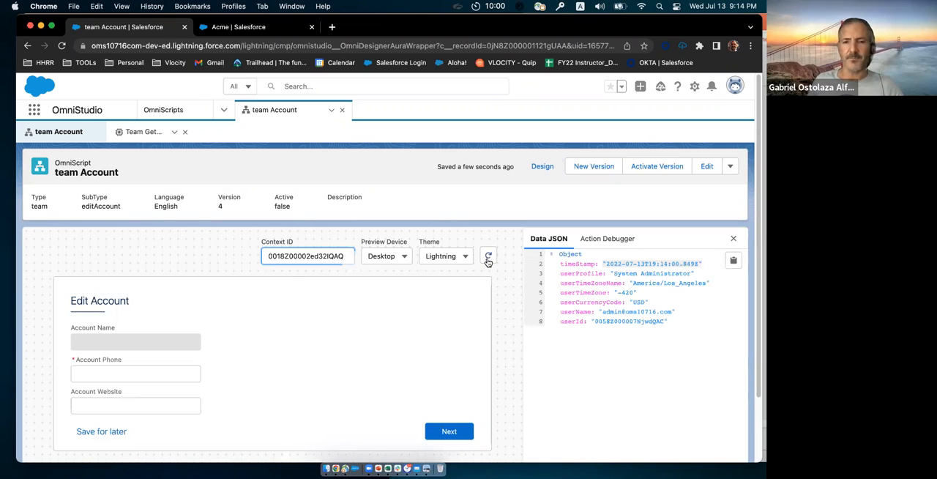
pyautogui.click(488, 257)
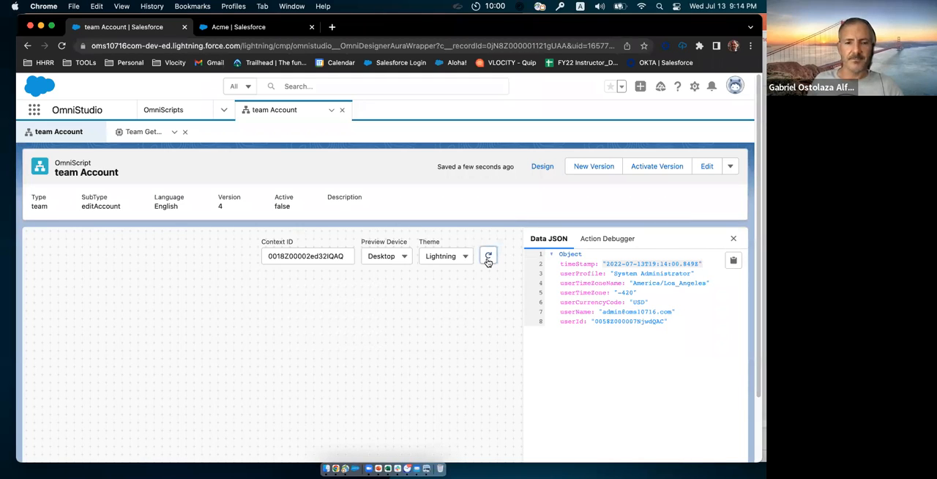
pyautogui.click(488, 257)
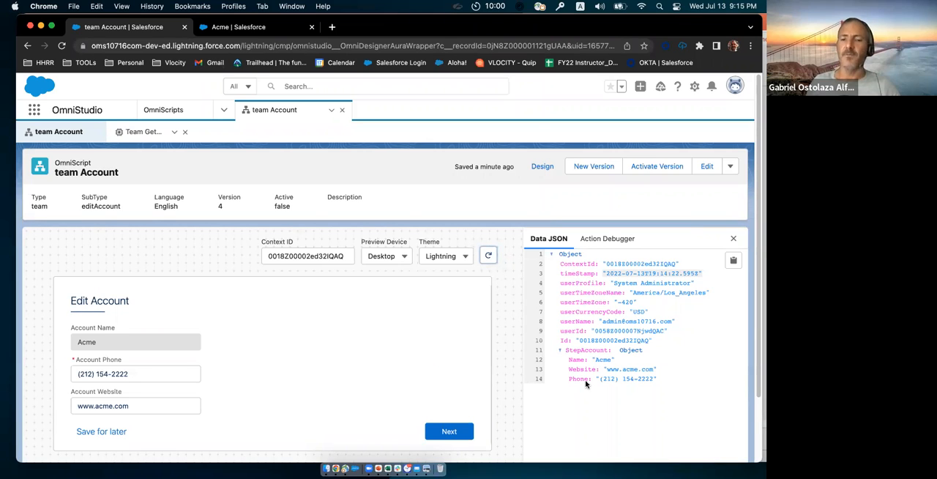
# Step: Return to the design view and set both the name and field label of IntegrationProcedureAction2 to IPSaveAccountDetails
pyautogui.click(546, 169)
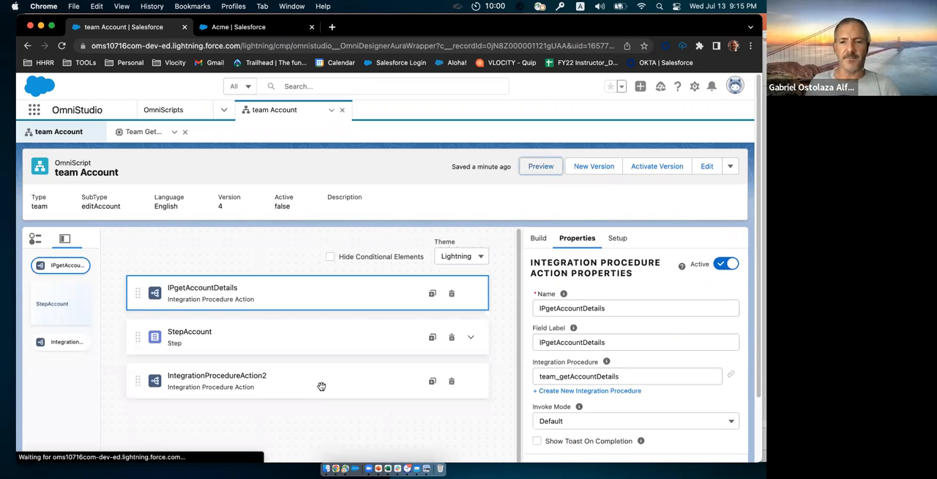
pyautogui.click(322, 386)
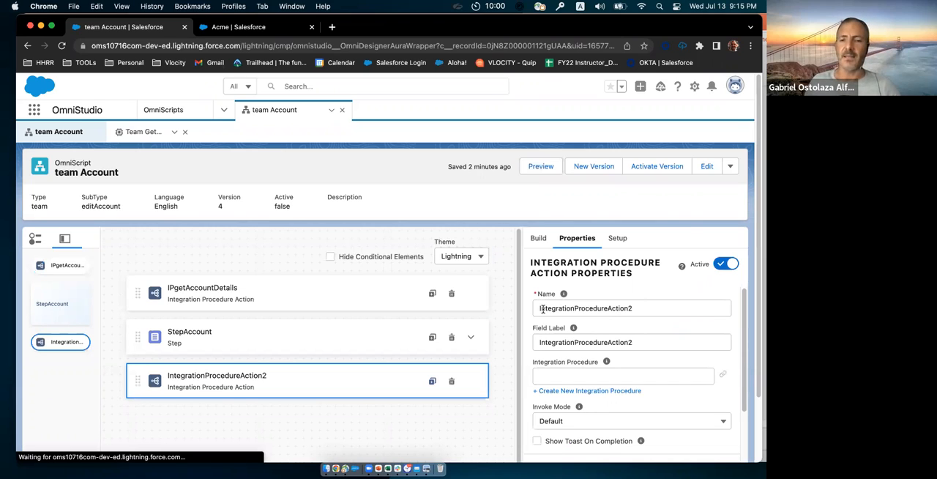
pyautogui.doubleClick(645, 309)
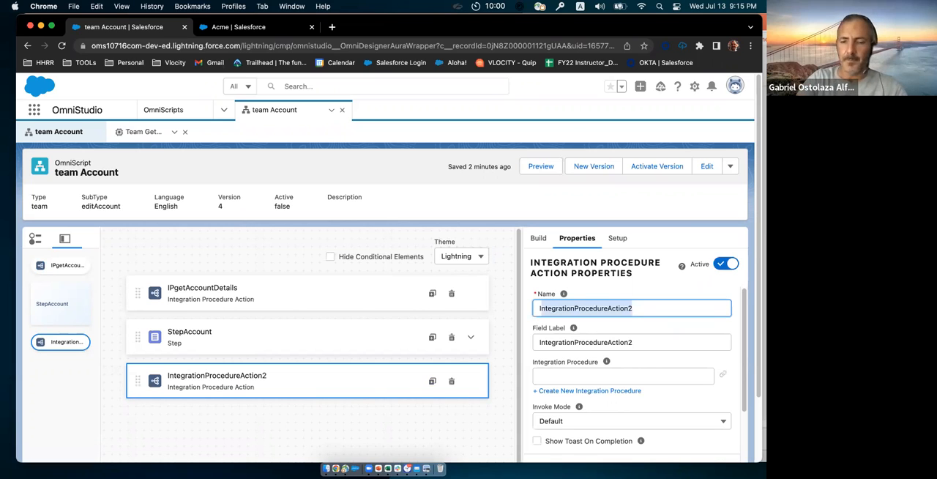
pyautogui.write('IP')
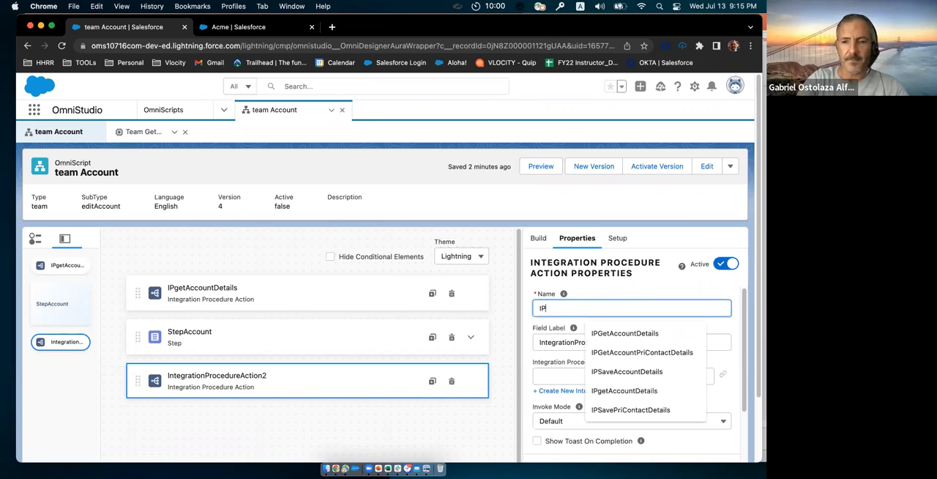
pyautogui.write('Save')
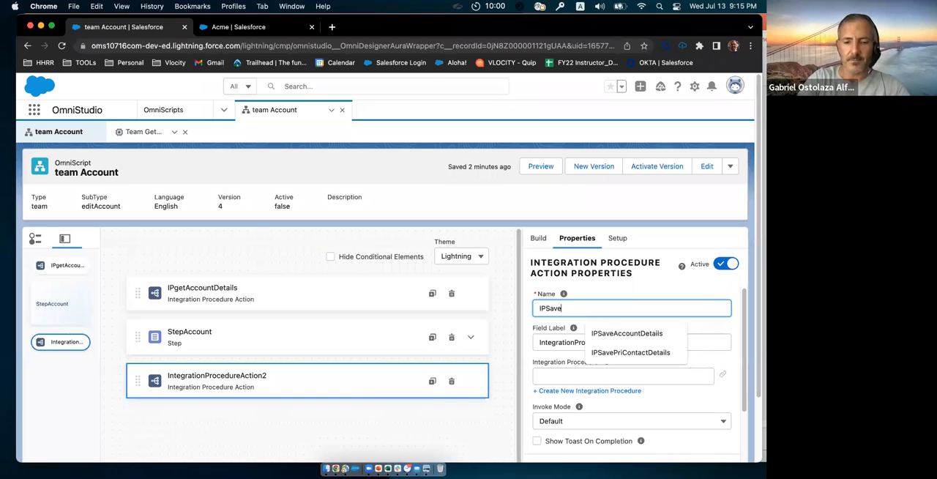
pyautogui.write('AccountDetail')
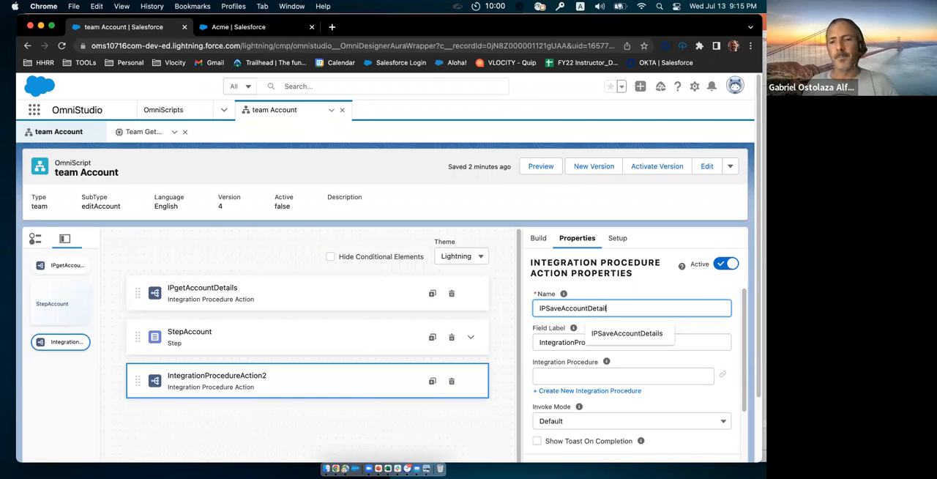
pyautogui.write('s')
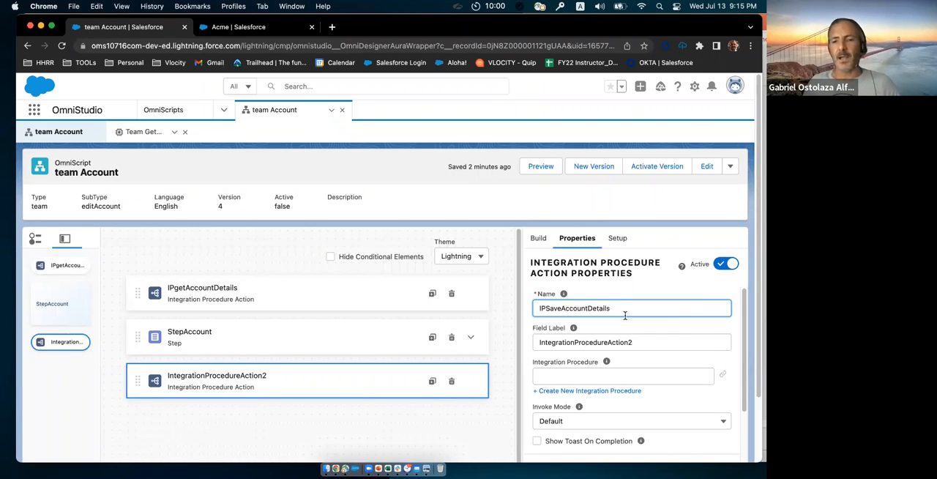
pyautogui.doubleClick(548, 307)
pyautogui.press('super+c')
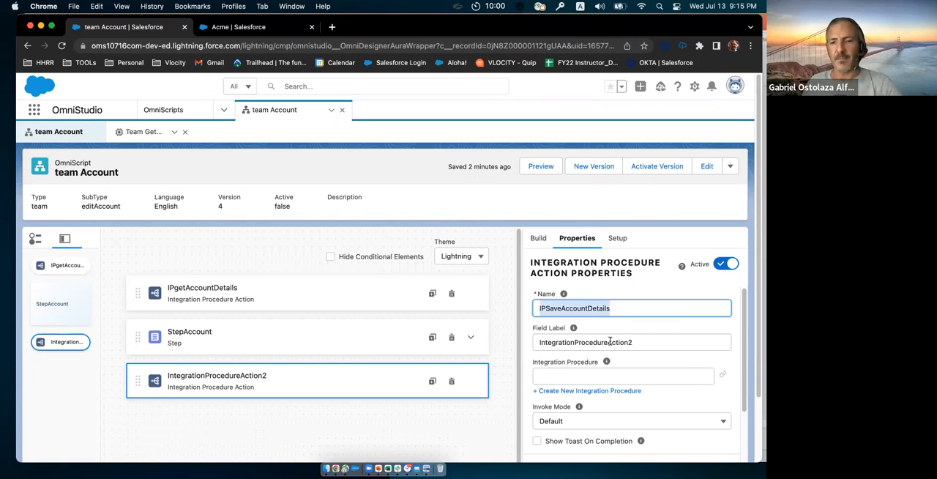
pyautogui.doubleClick(537, 340)
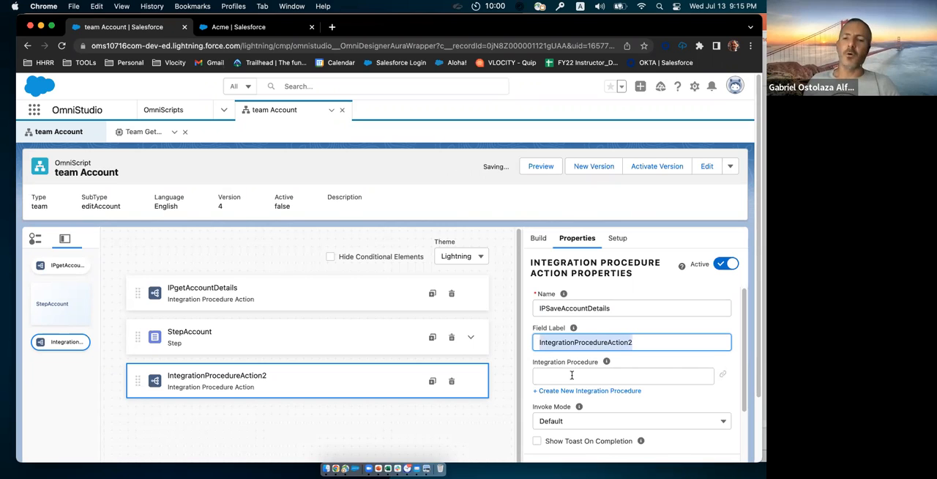
pyautogui.press('super+v')
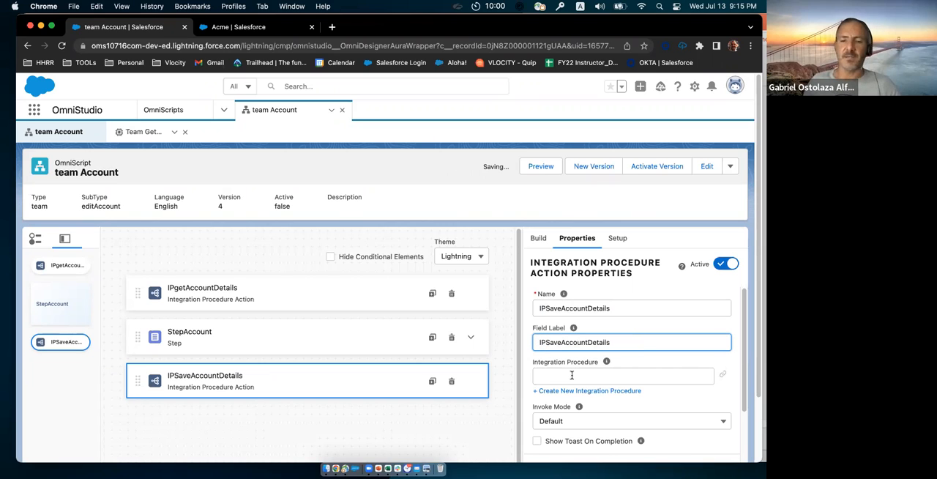
# Step: Assign the team_saveAccountDetails integration procedure to the IPSaveAccountDetails action
pyautogui.click(622, 376)
pyautogui.write('team')
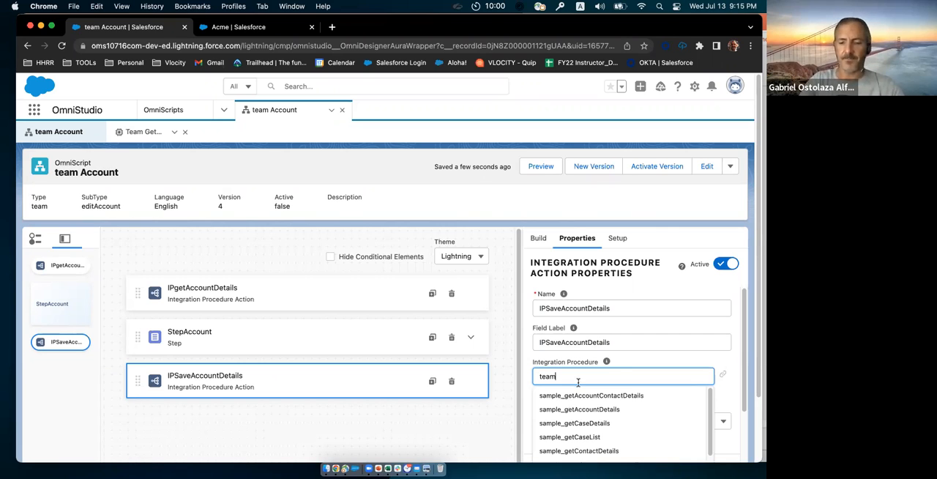
pyautogui.write('_save')
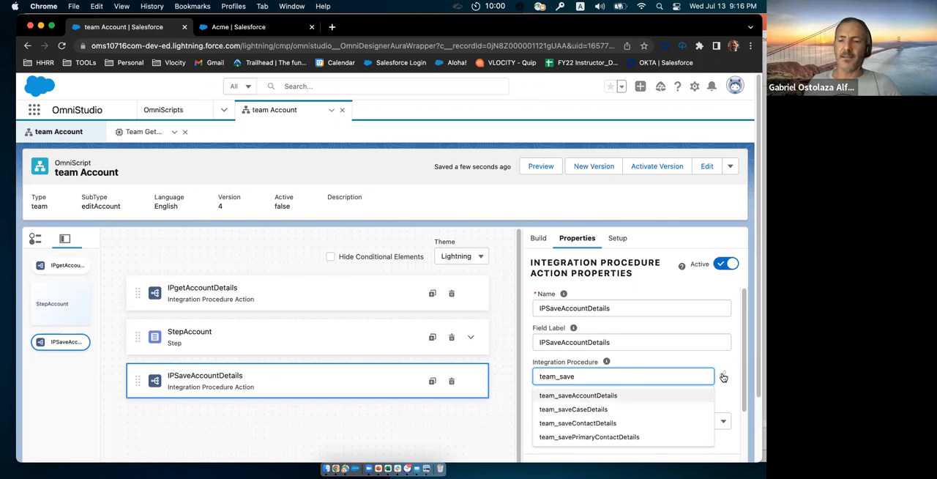
pyautogui.press('Return')
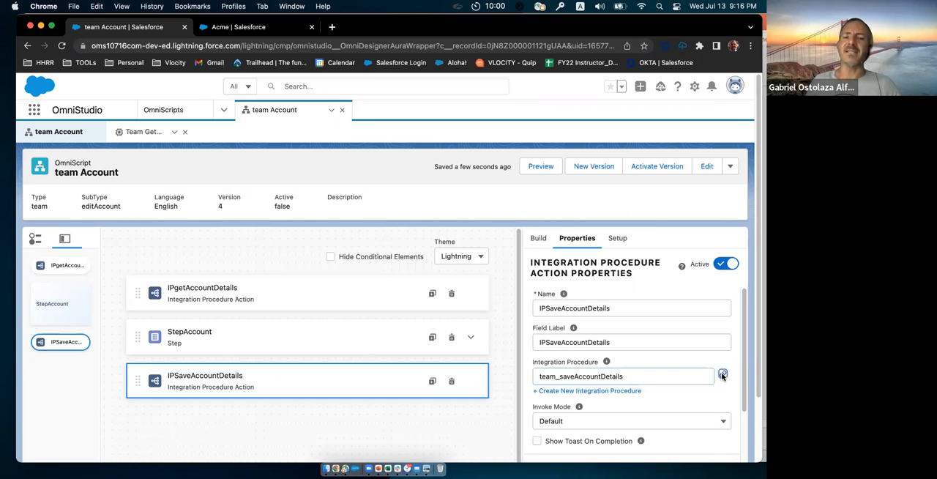
# Step: Open the linked integration procedure, examine the field mappings of the DataRaptor behind DRSaveAccountDetails, and return to the team Account OmniScript
pyautogui.click(721, 375)
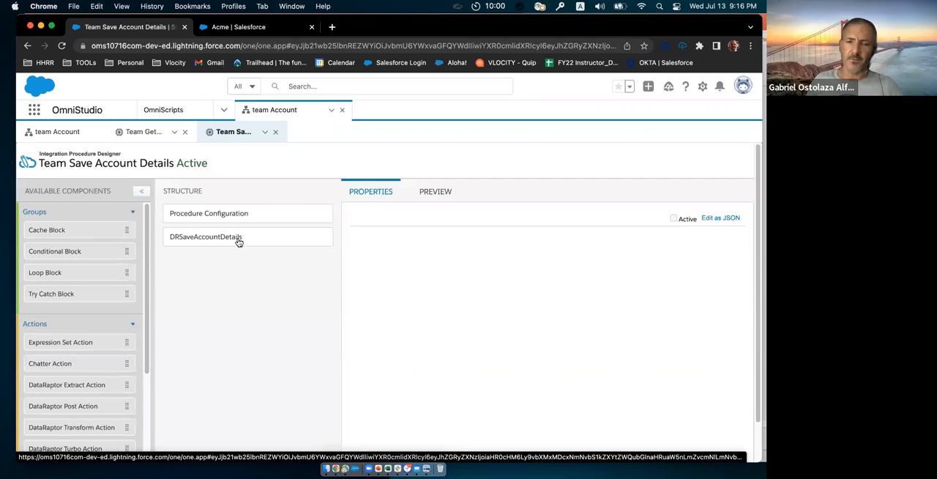
pyautogui.click(238, 242)
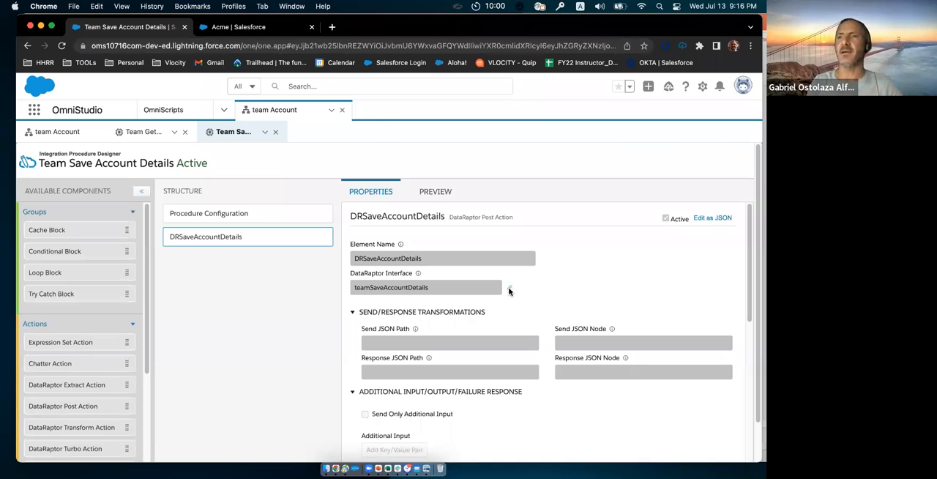
pyautogui.click(510, 290)
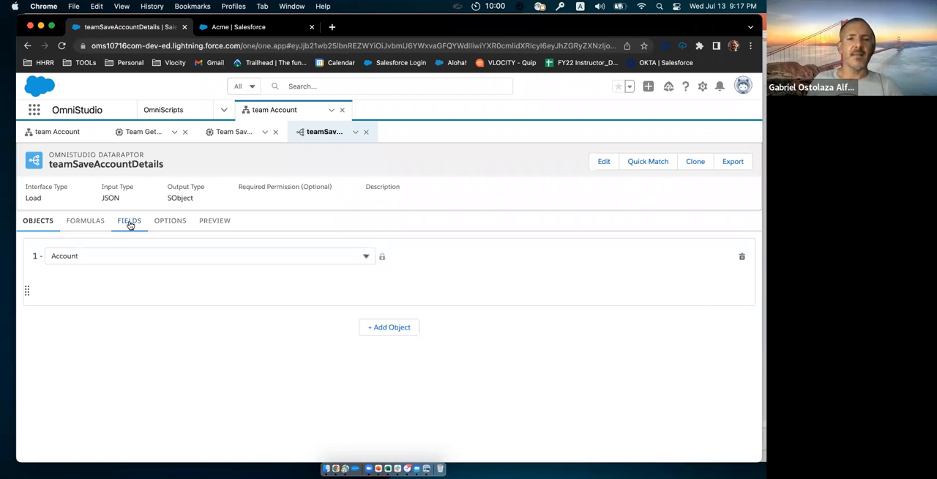
pyautogui.click(129, 223)
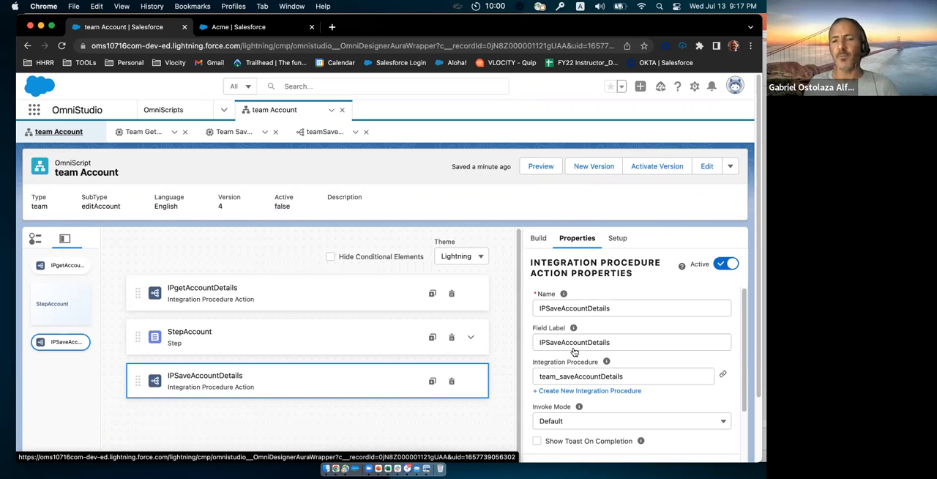
# Step: Set the Send JSON Path of IPSaveAccountDetails to StepAccount in its send/response transformations
pyautogui.scroll(-3, 577, 366)
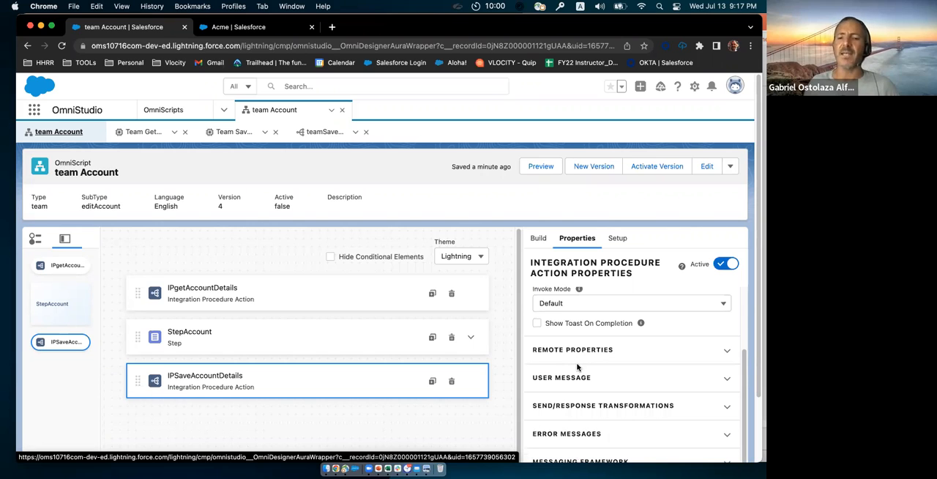
pyautogui.click(591, 405)
pyautogui.scroll(-1, 557, 398)
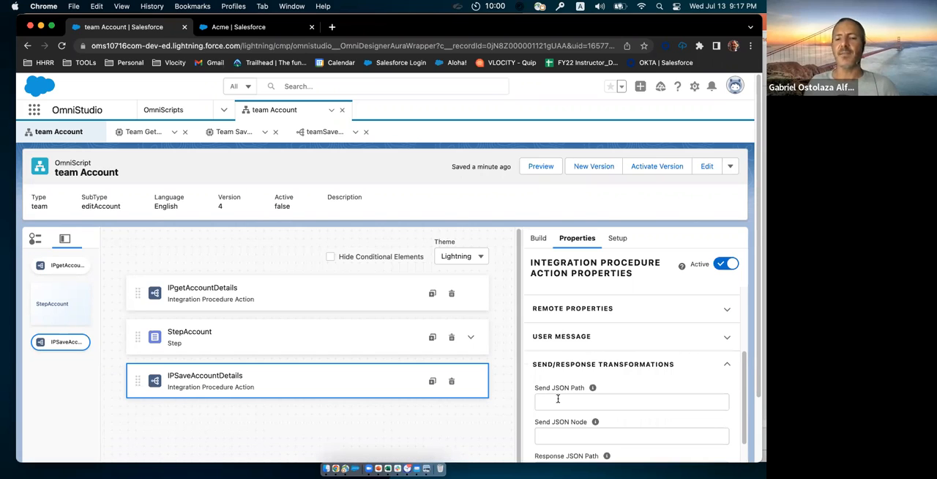
pyautogui.click(559, 400)
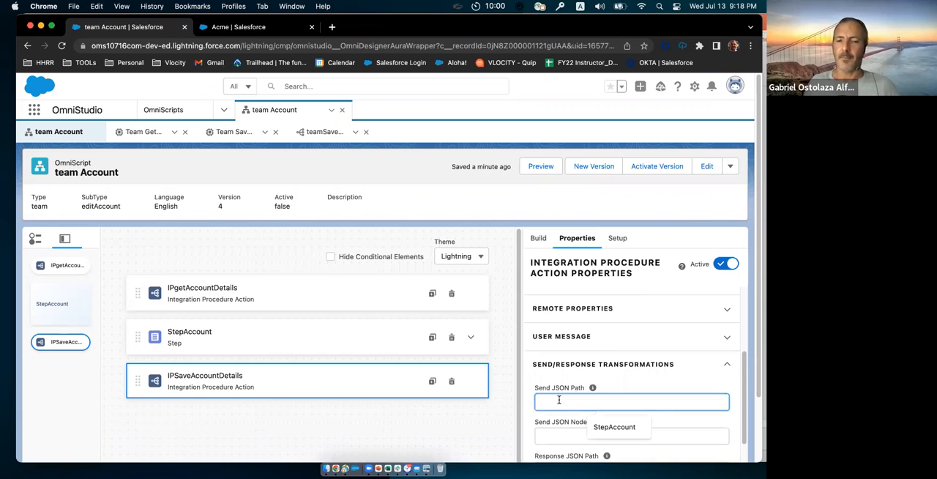
pyautogui.click(601, 427)
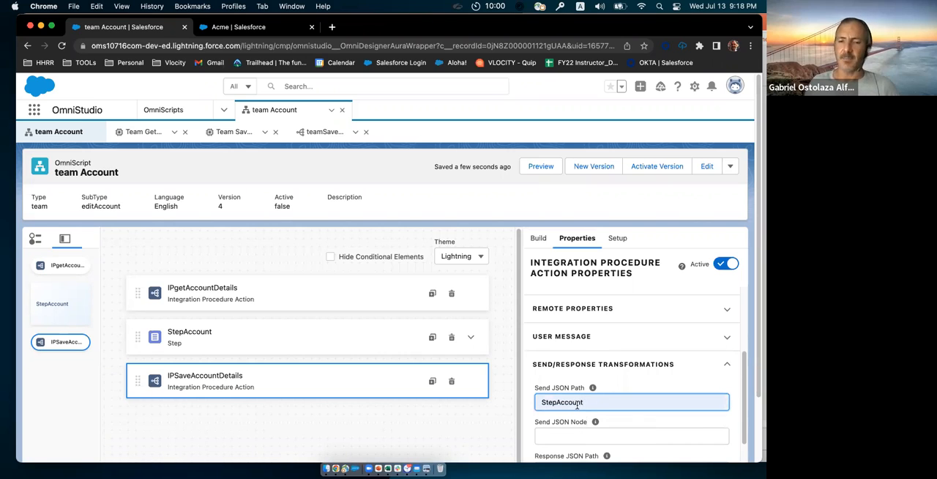
# Step: Add an extra payload entry to IPSaveAccountDetails with the key AccountId and the value %ContextId%
pyautogui.click(574, 311)
pyautogui.click(574, 310)
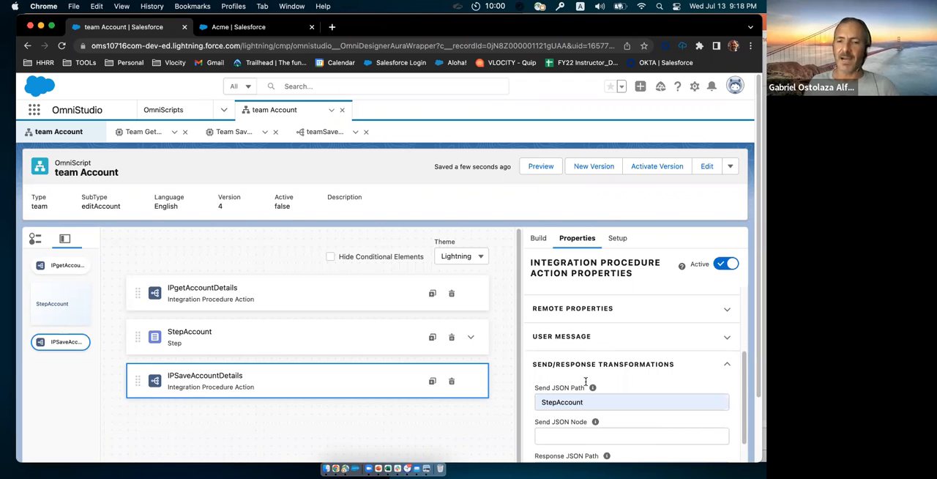
pyautogui.scroll(-2, 586, 381)
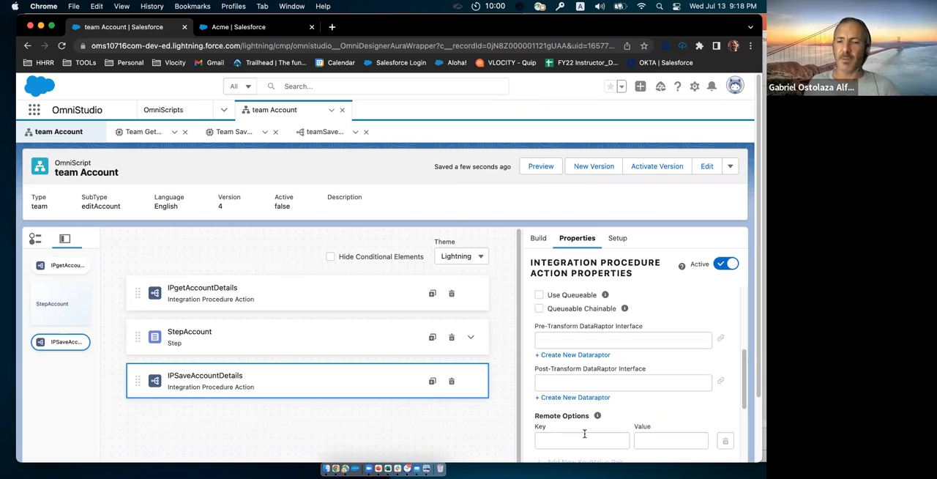
pyautogui.scroll(-2, 570, 373)
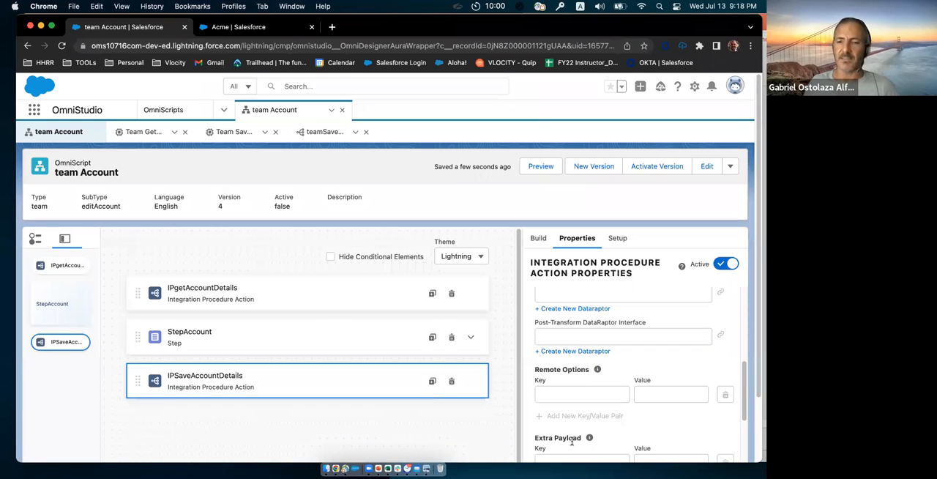
pyautogui.click(571, 440)
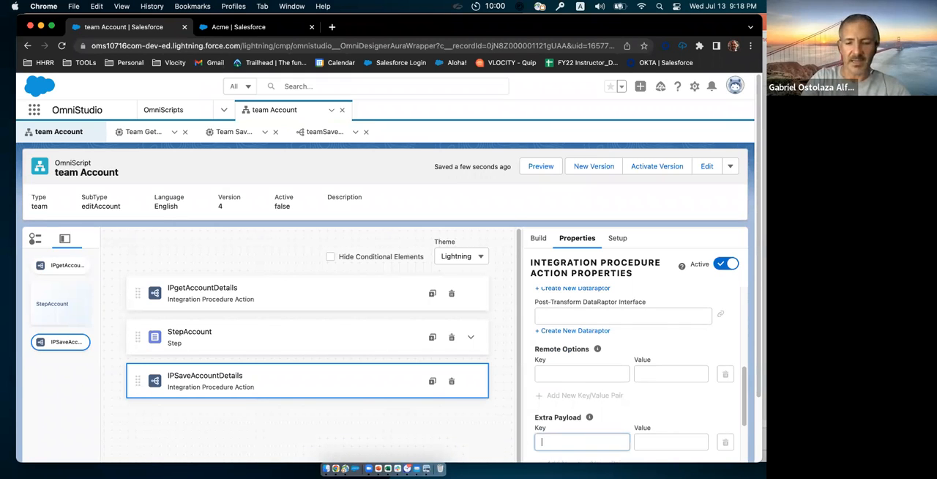
pyautogui.write('A')
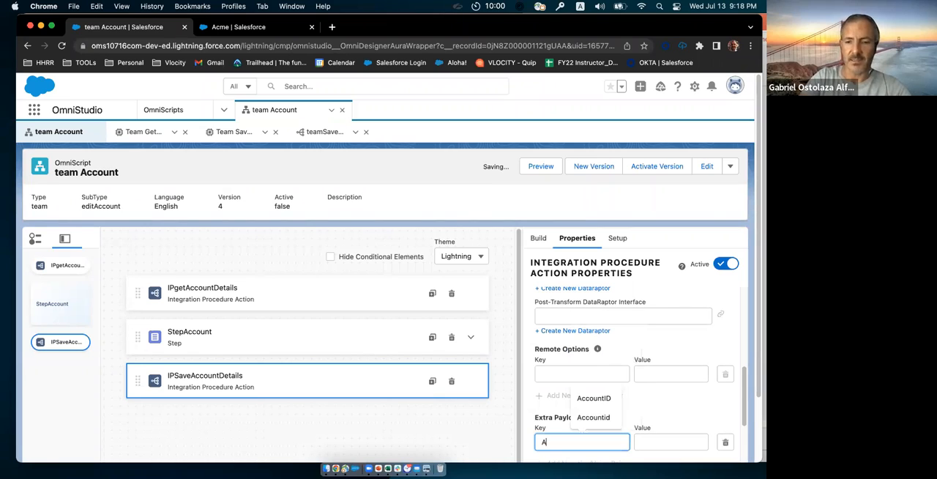
pyautogui.write('ccountId')
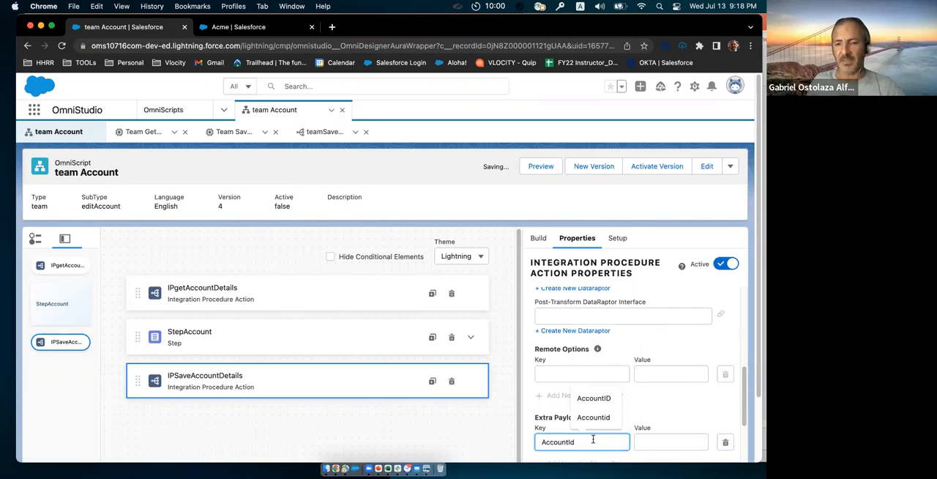
pyautogui.click(648, 442)
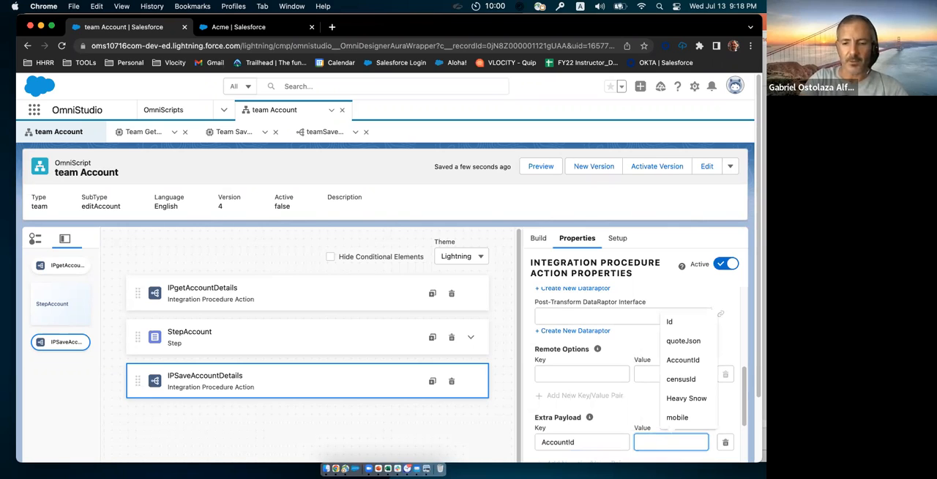
pyautogui.write('%ContextId%')
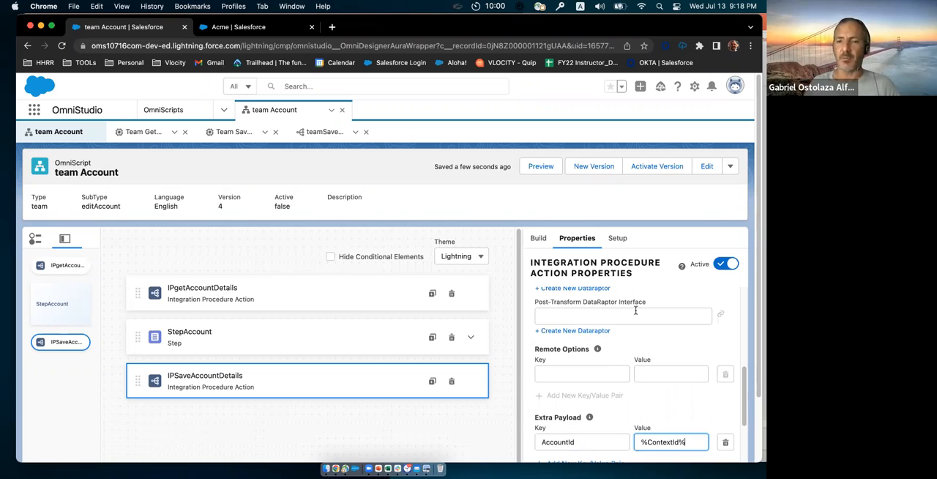
pyautogui.click(541, 167)
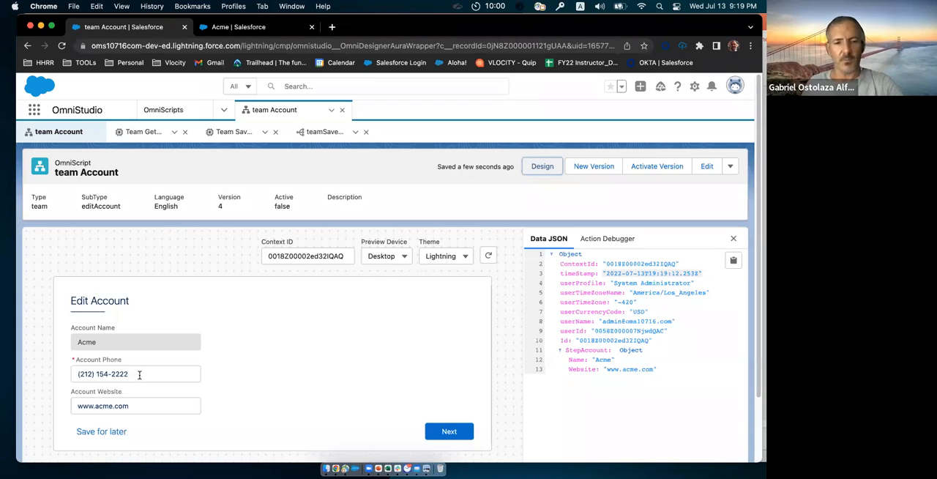
pyautogui.doubleClick(139, 375)
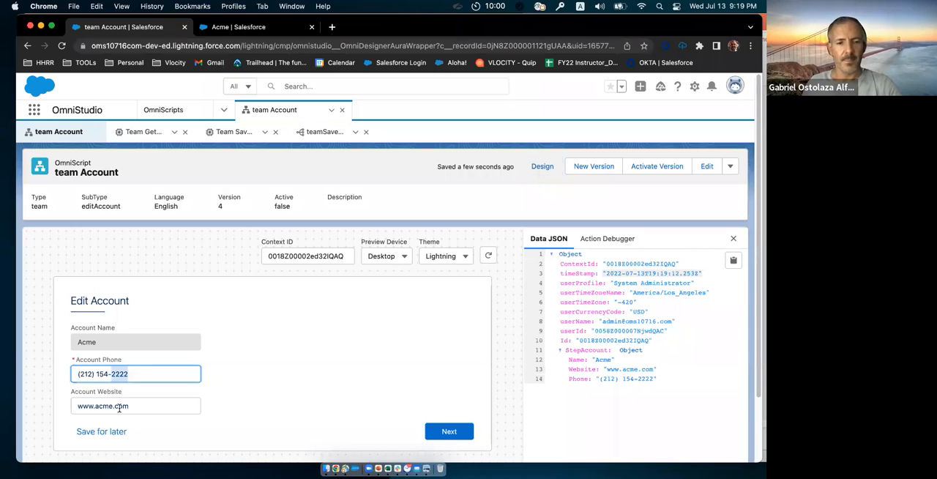
pyautogui.write('1111')
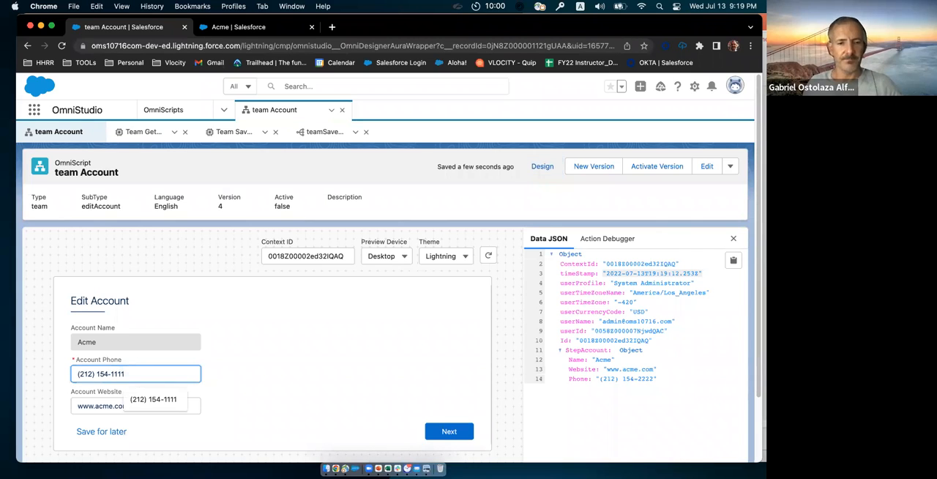
pyautogui.click(113, 405)
pyautogui.write('11')
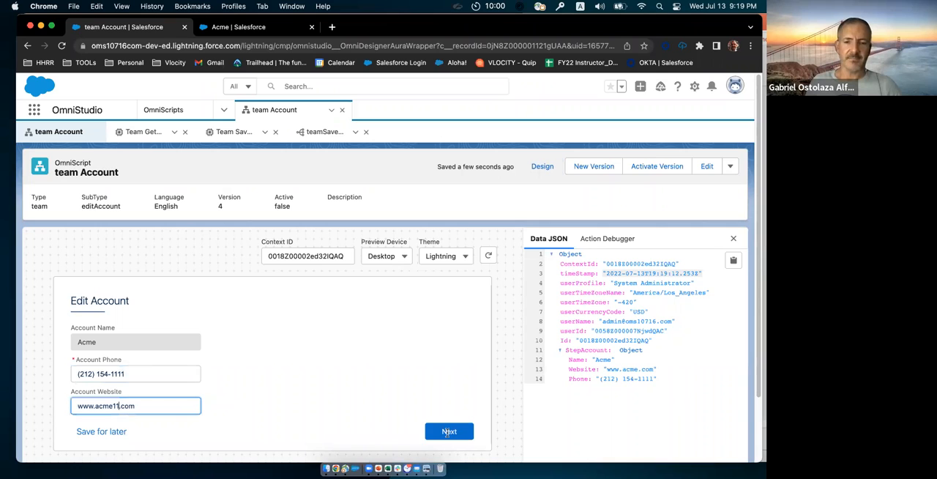
pyautogui.click(448, 431)
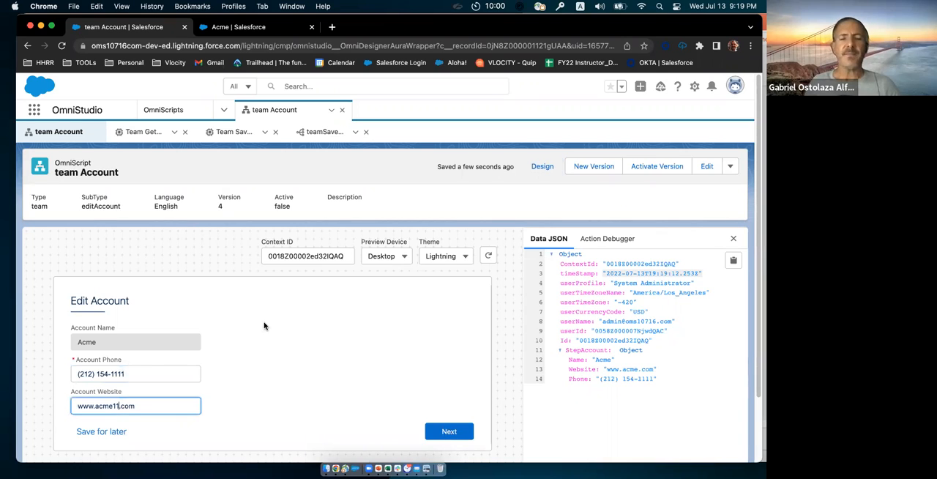
pyautogui.click(489, 256)
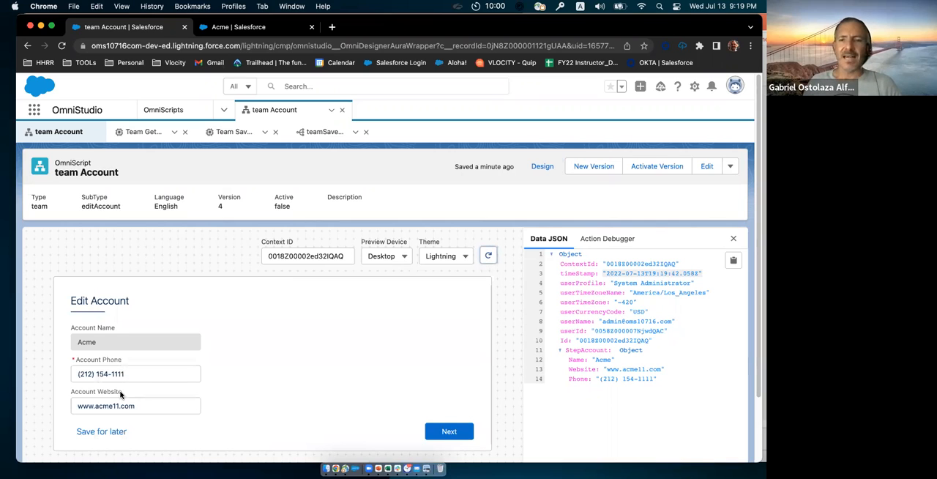
# Step: Return to the design view and add a Navigate Action below IPSaveAccountDetails
pyautogui.click(540, 168)
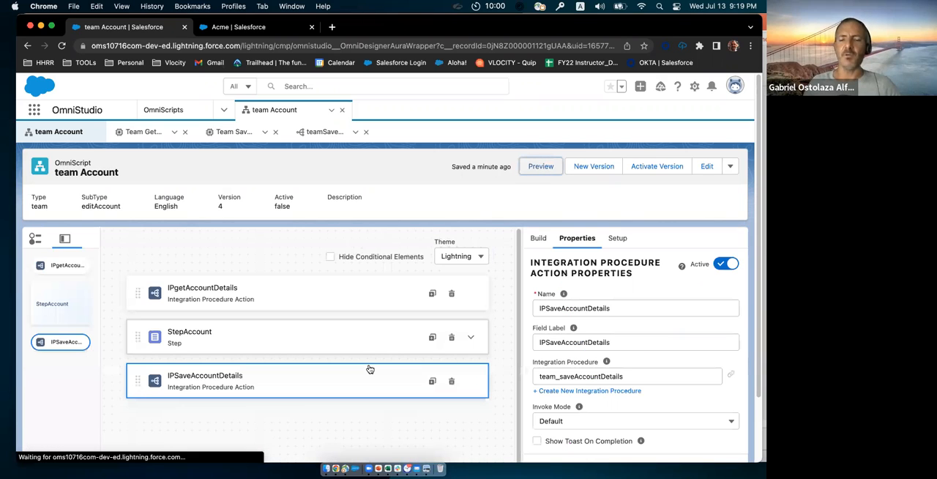
pyautogui.click(537, 238)
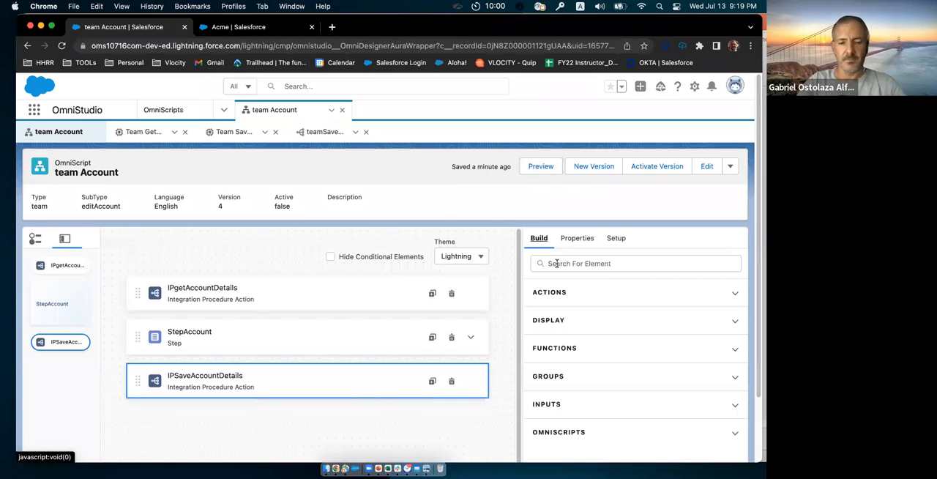
pyautogui.click(556, 263)
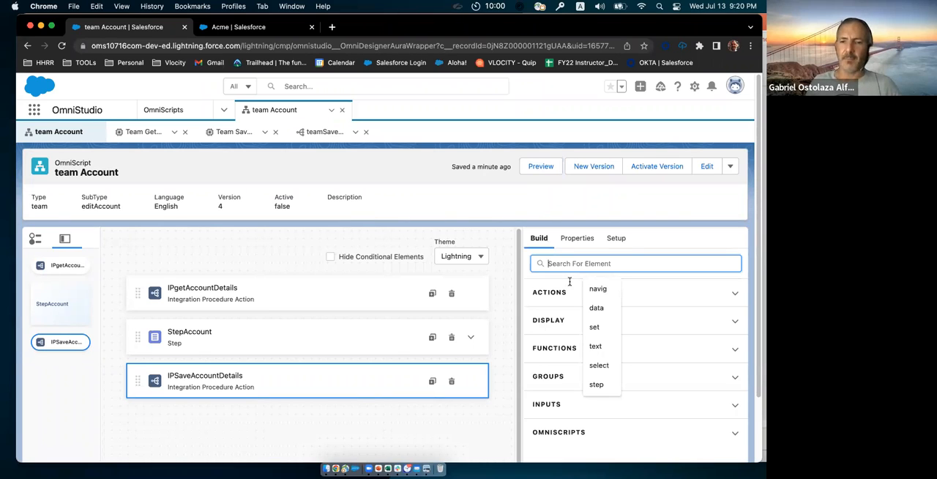
pyautogui.write('navi')
pyautogui.moveTo(577, 320); pyautogui.dragTo(383, 427)
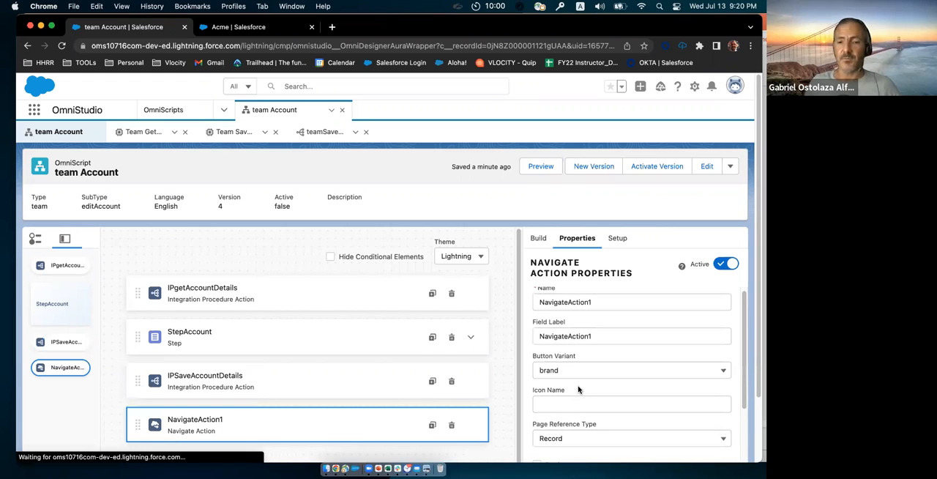
# Step: Set the Object API Name of NavigateAction1 to Account and enable Replace
pyautogui.scroll(-2, 562, 430)
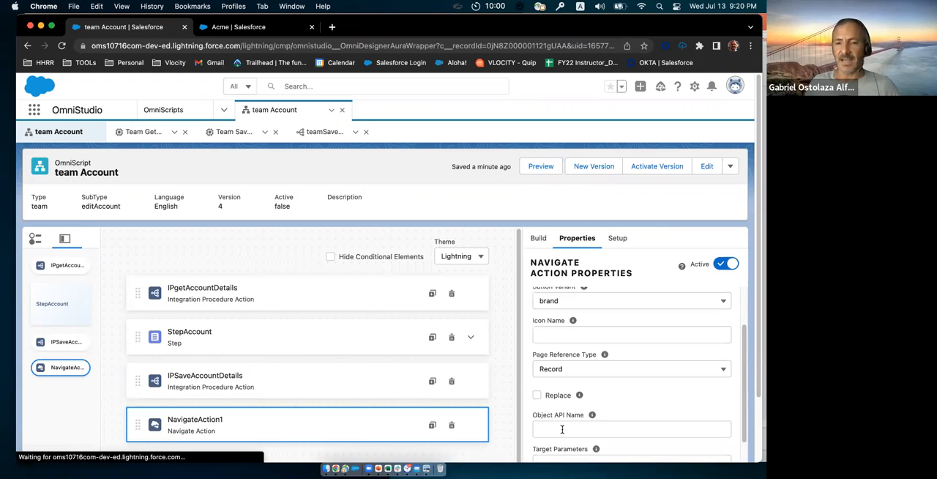
pyautogui.click(562, 430)
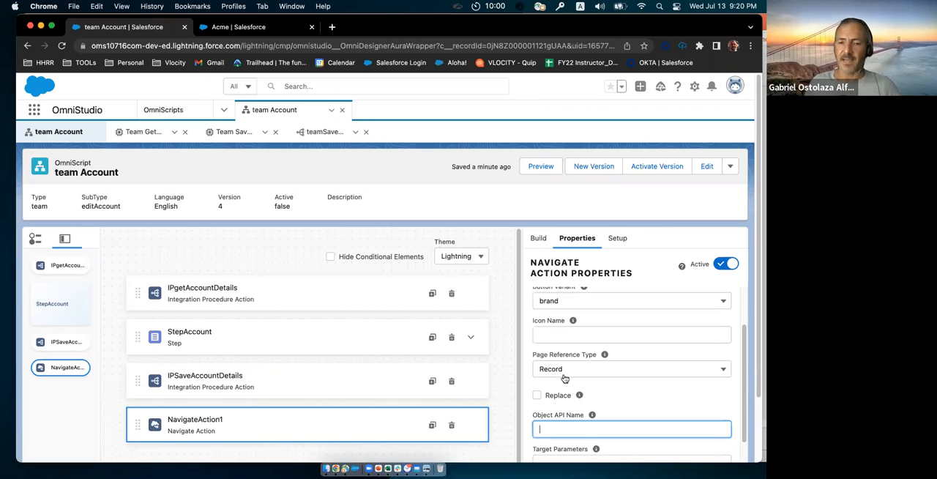
pyautogui.scroll(-5, 564, 377)
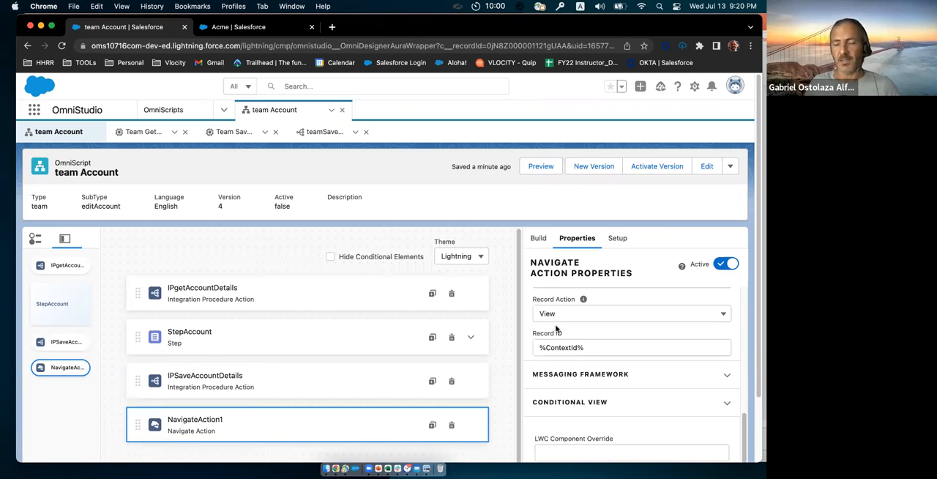
pyautogui.scroll(-1, 563, 348)
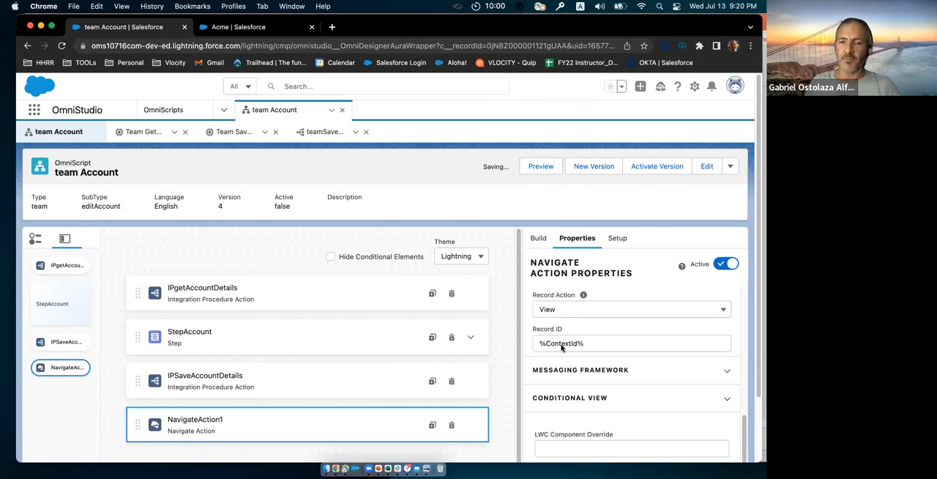
pyautogui.scroll(3, 538, 328)
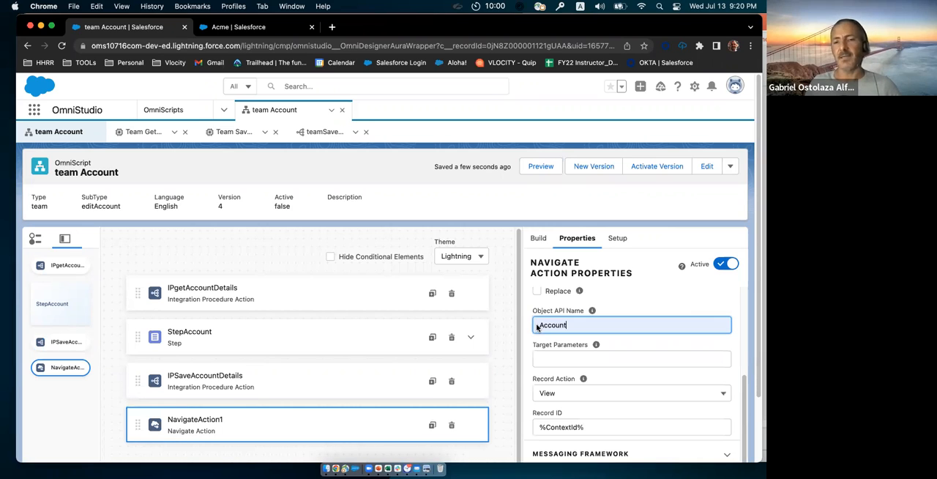
pyautogui.scroll(1, 534, 329)
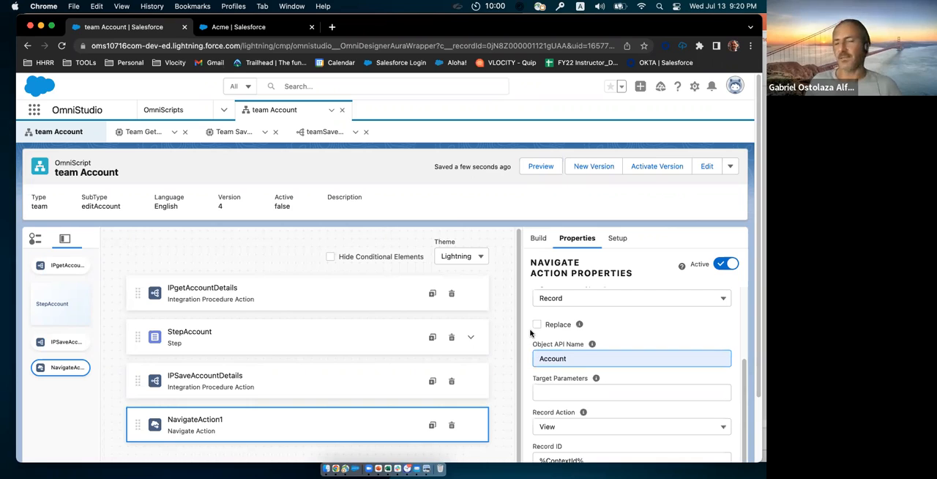
pyautogui.click(530, 331)
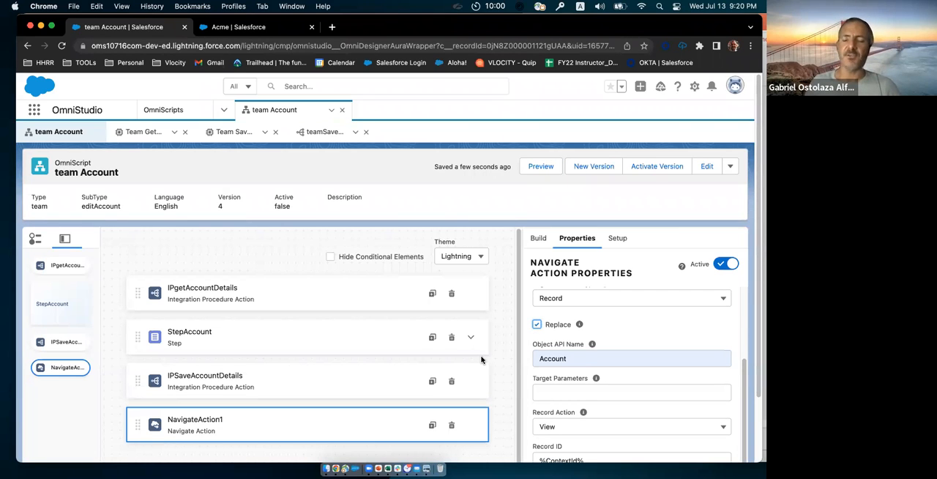
# Step: Activate the OmniScript version and launch Edit Account from the Acme account card in the OmniStudio Console
pyautogui.click(672, 172)
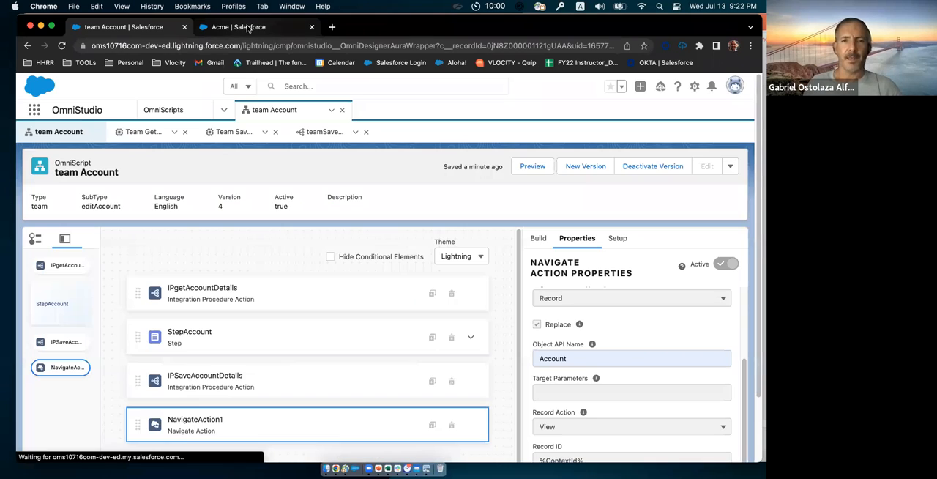
pyautogui.click(248, 27)
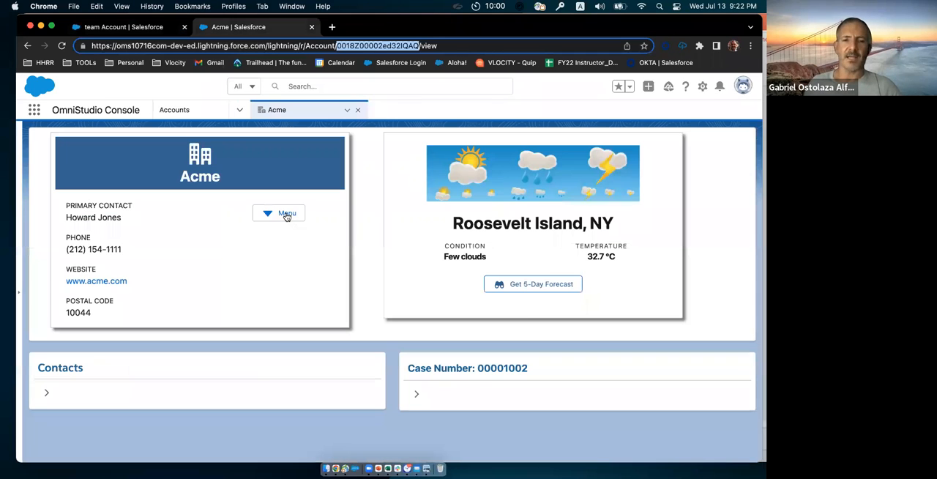
pyautogui.click(287, 215)
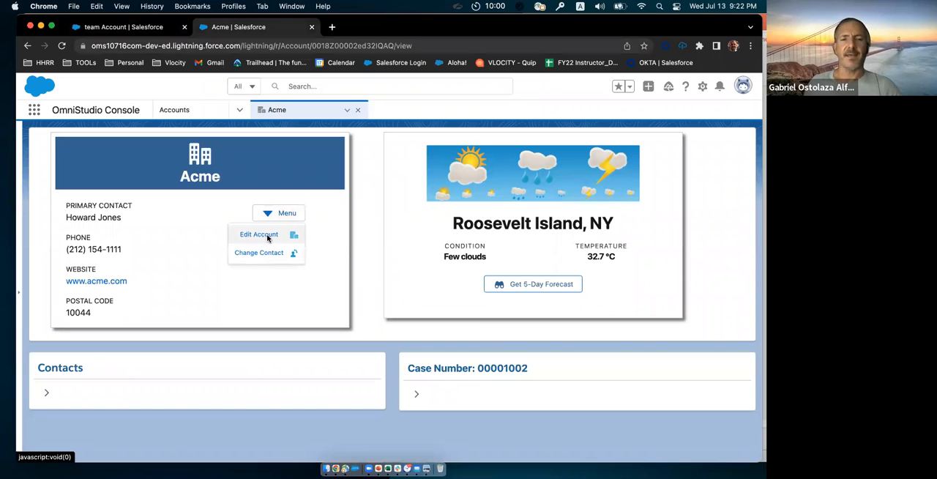
pyautogui.click(267, 235)
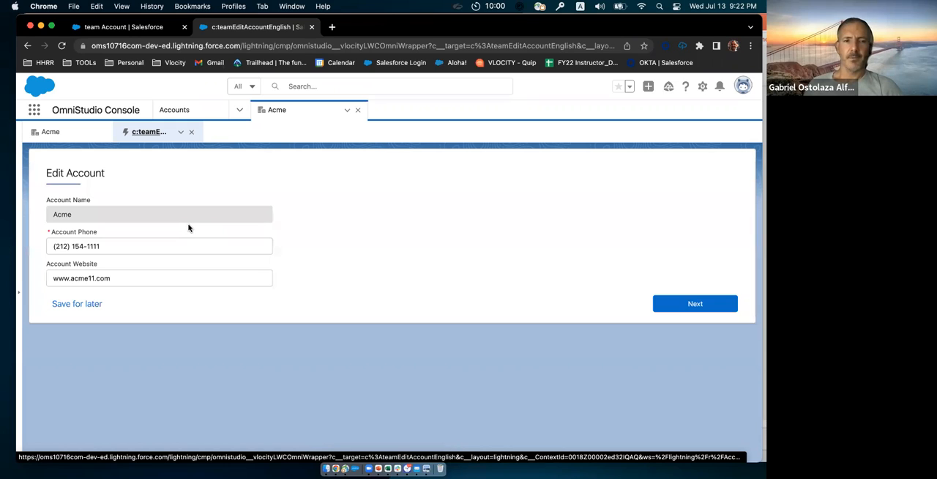
pyautogui.click(116, 251)
pyautogui.write('2222')
pyautogui.click(90, 278)
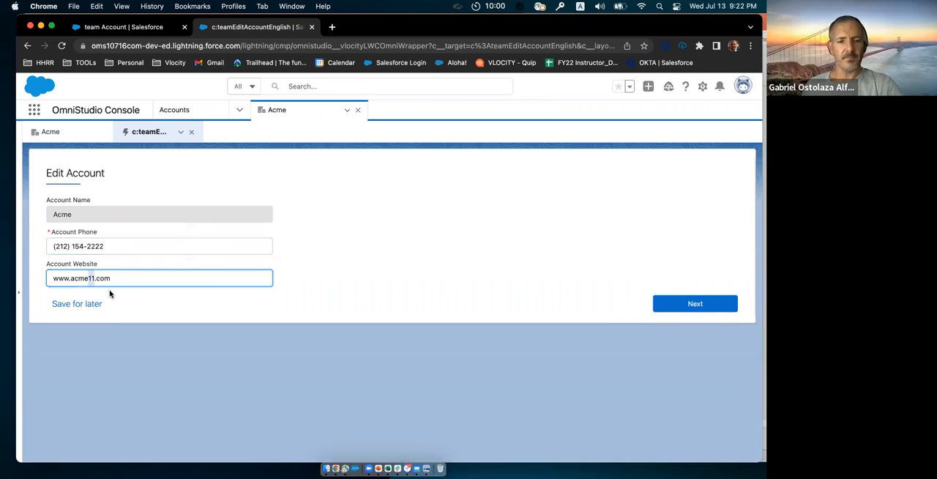
pyautogui.press('BackSpace')
pyautogui.press('BackSpace')
pyautogui.write('22')
pyautogui.click(703, 307)
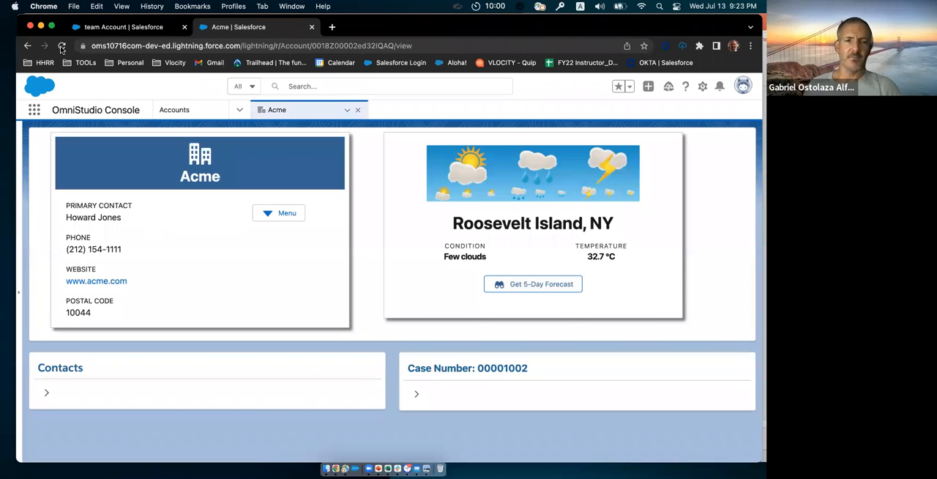
pyautogui.press('super+r')
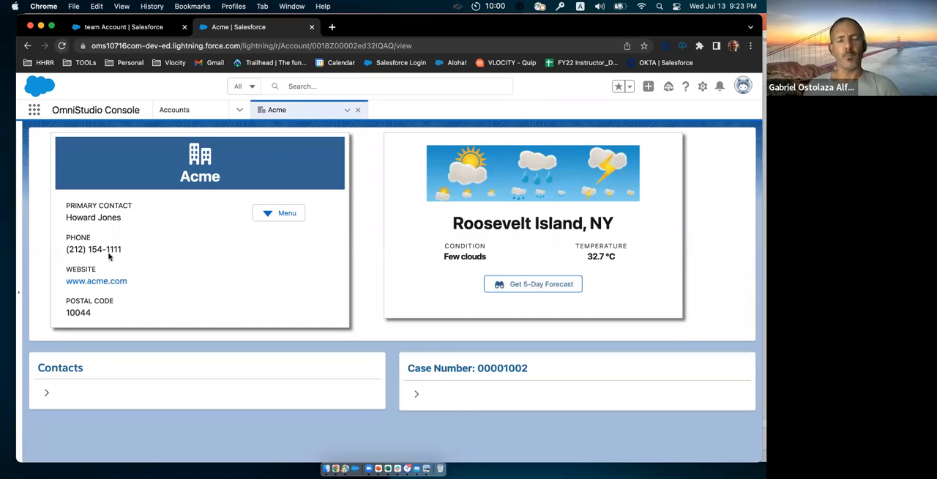